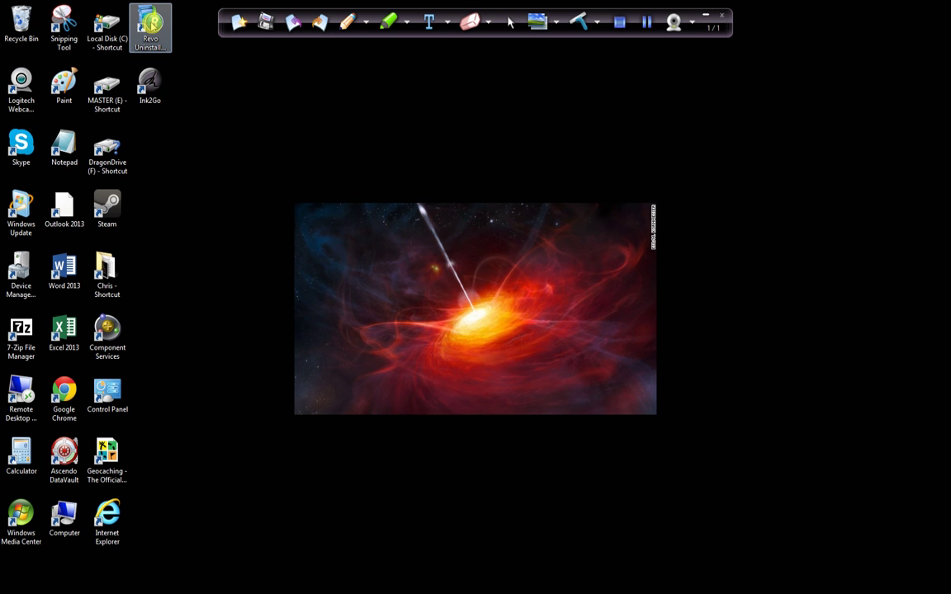
Launch Revo Uninstaller Pro, allow it to make changes, and start the regular uninstall of Worms Revolution.
double_click(151, 25)
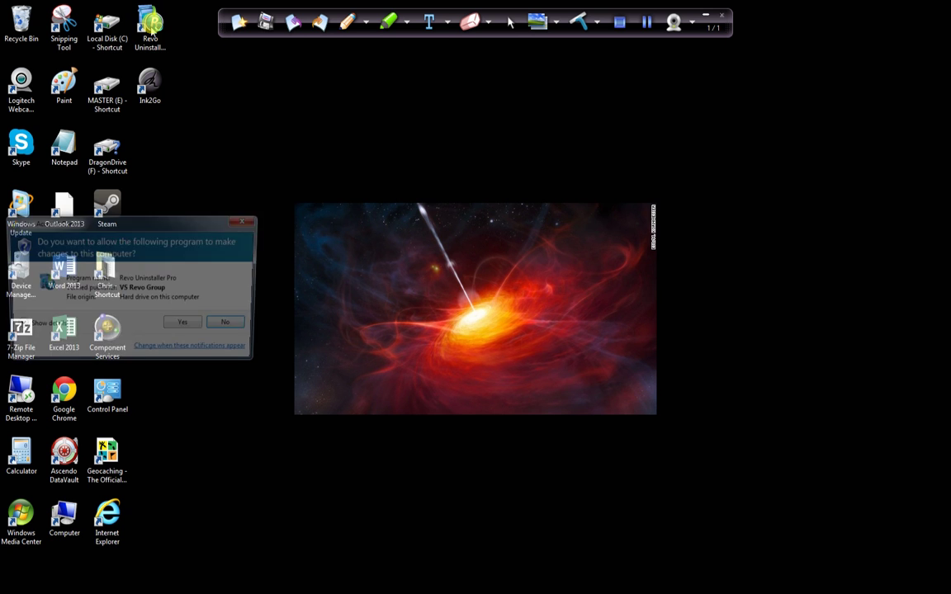
click(189, 327)
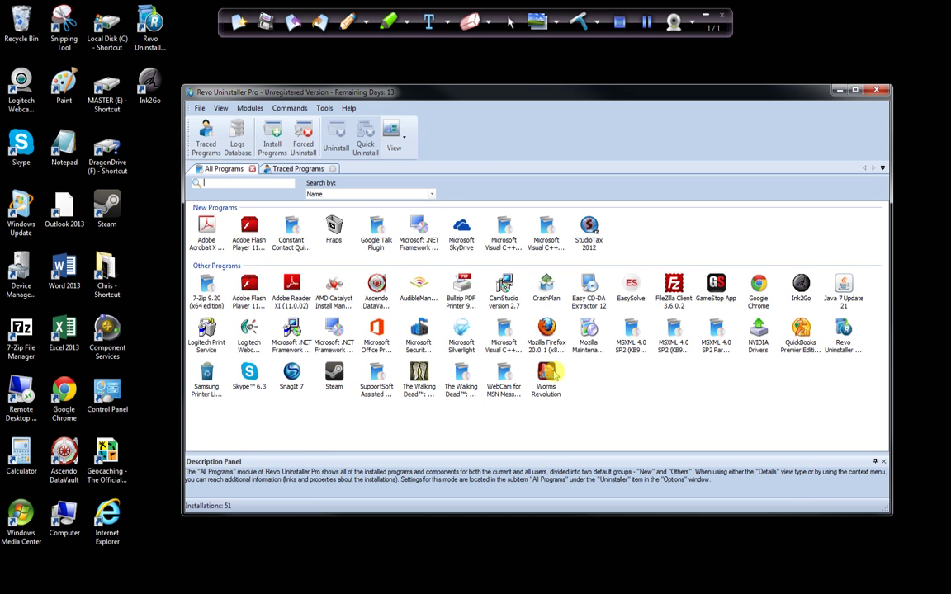
click(546, 375)
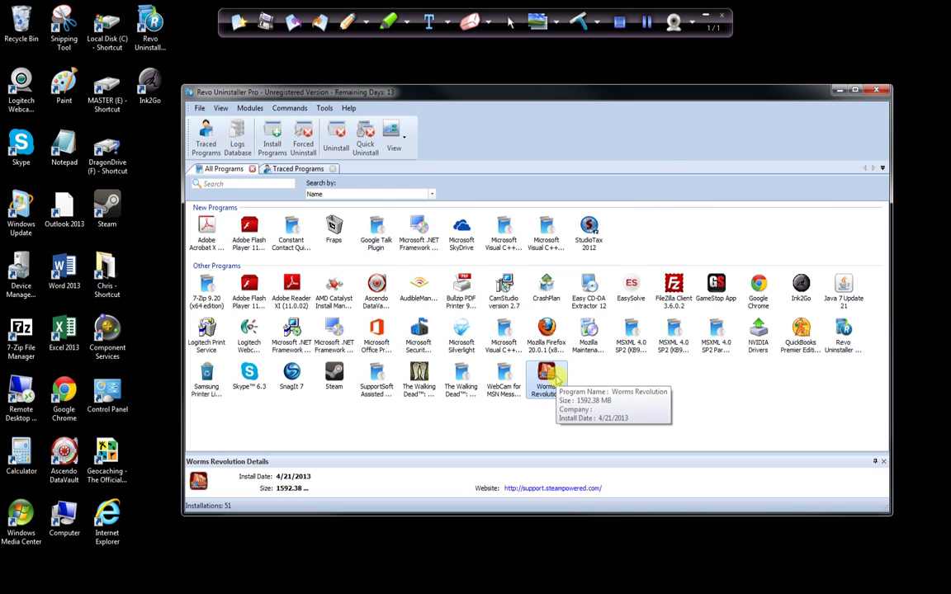
click(303, 139)
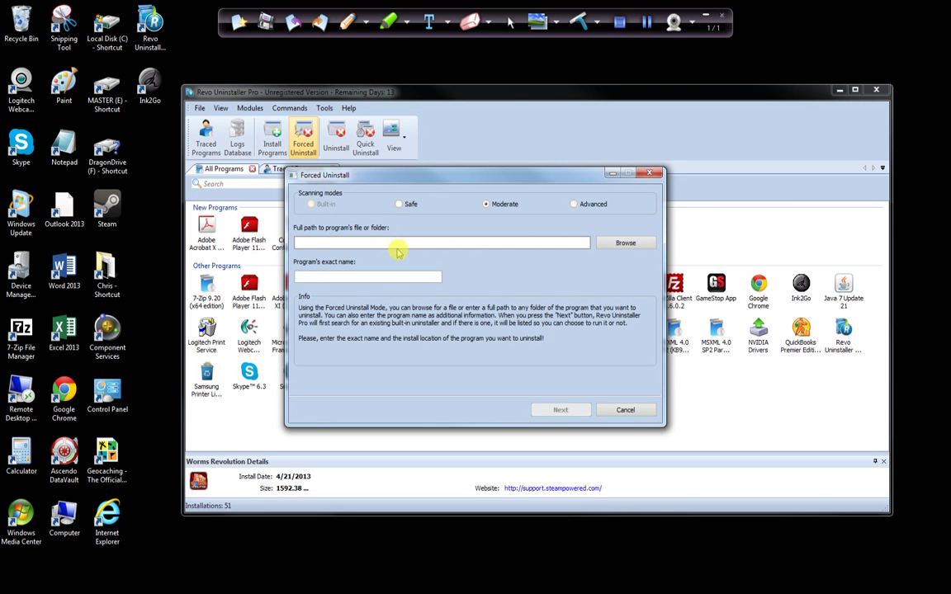
click(626, 412)
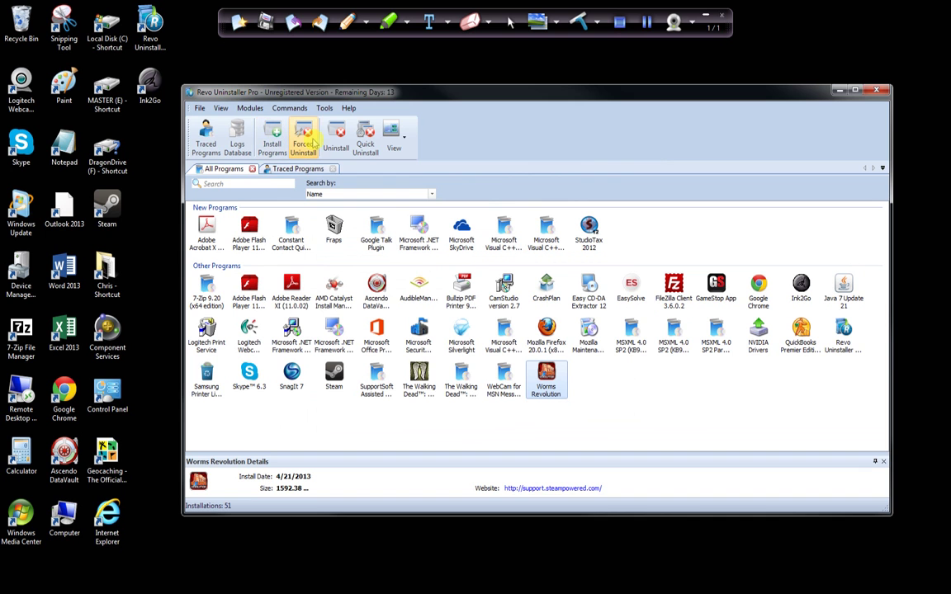
click(339, 138)
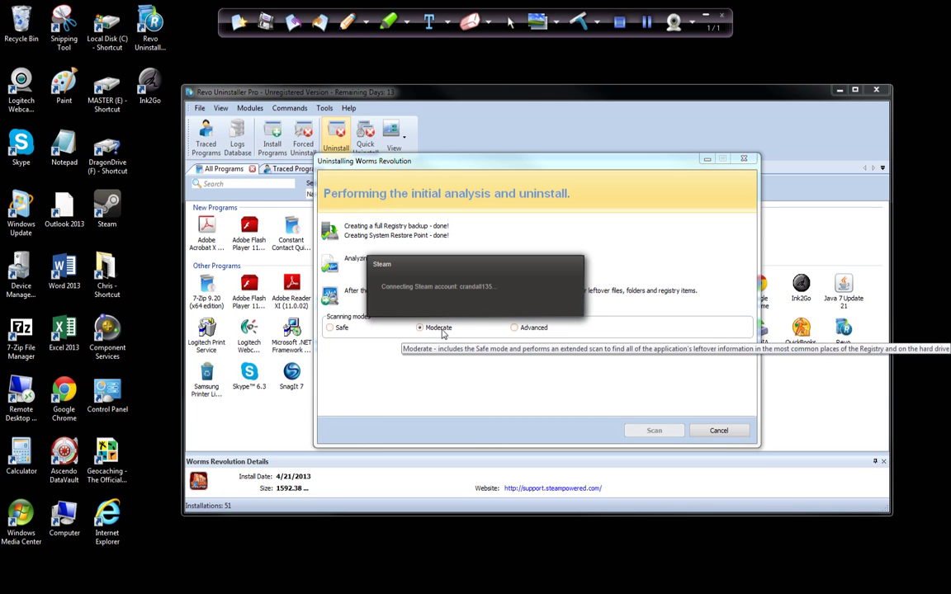
Confirm deleting the Worms Revolution game files in Steam and scan for leftovers in Moderate mode.
click(852, 593)
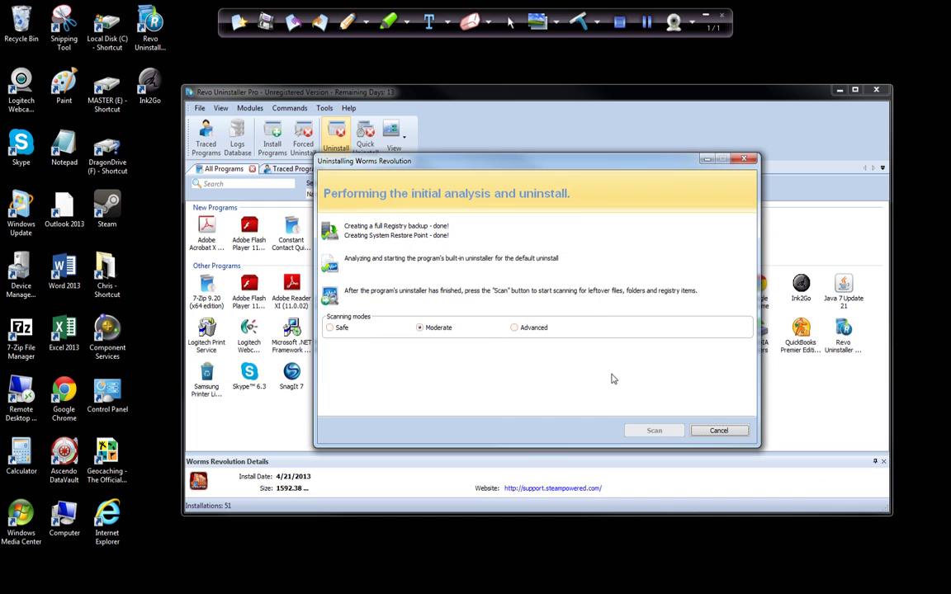
click(439, 328)
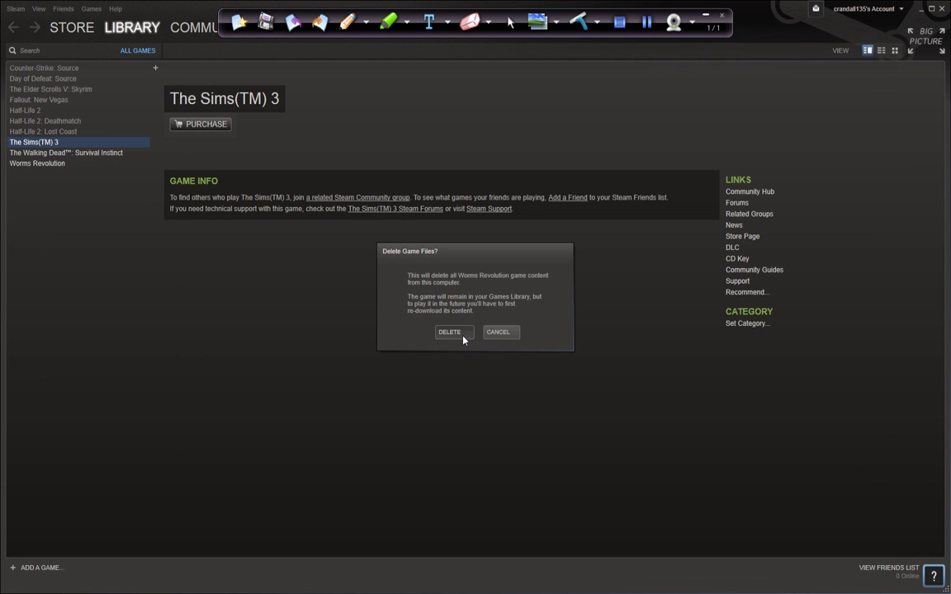
click(450, 331)
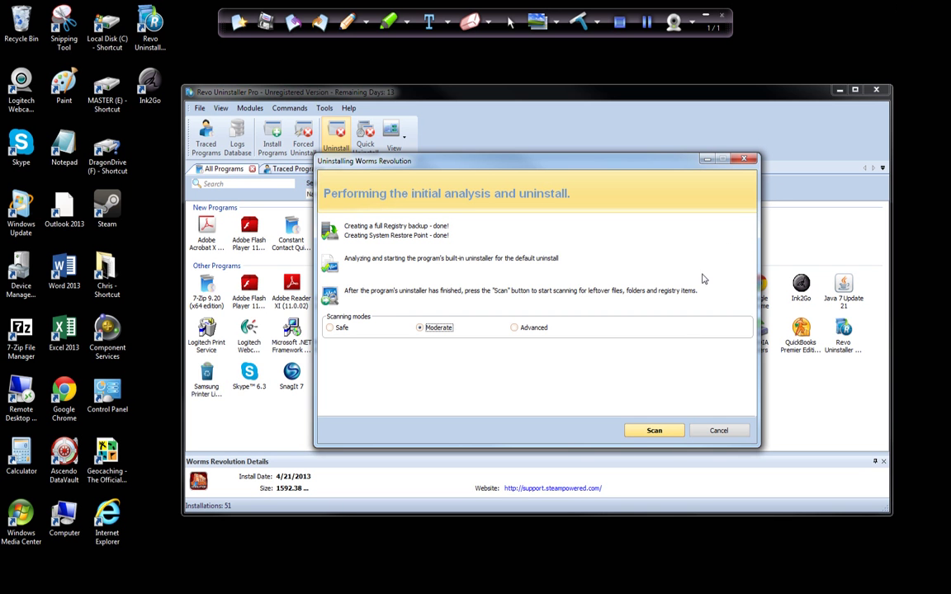
click(654, 429)
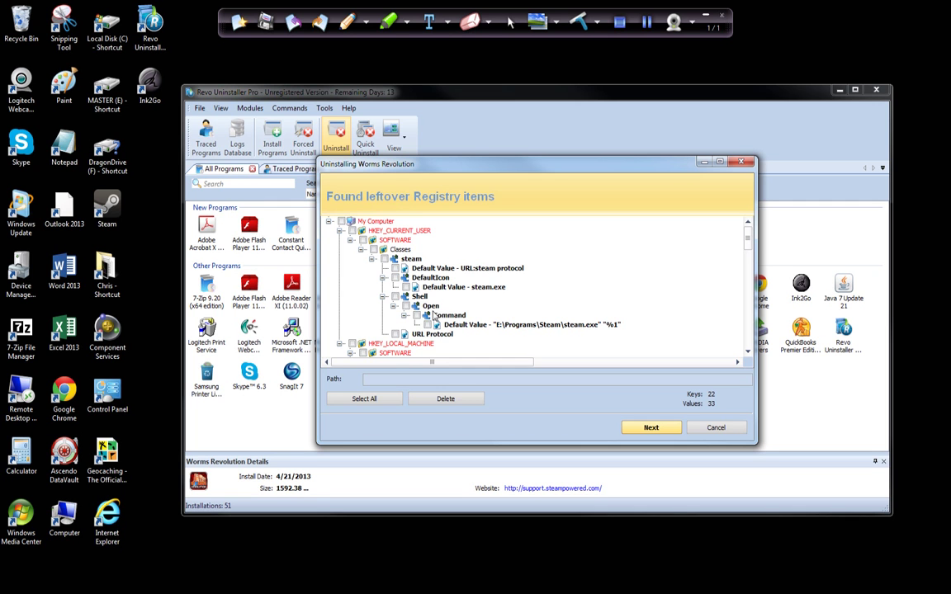
Review the leftover registry items for Worms Revolution, including the Steam App uninstall entries and the firewall rules.
drag(748, 240, 766, 293)
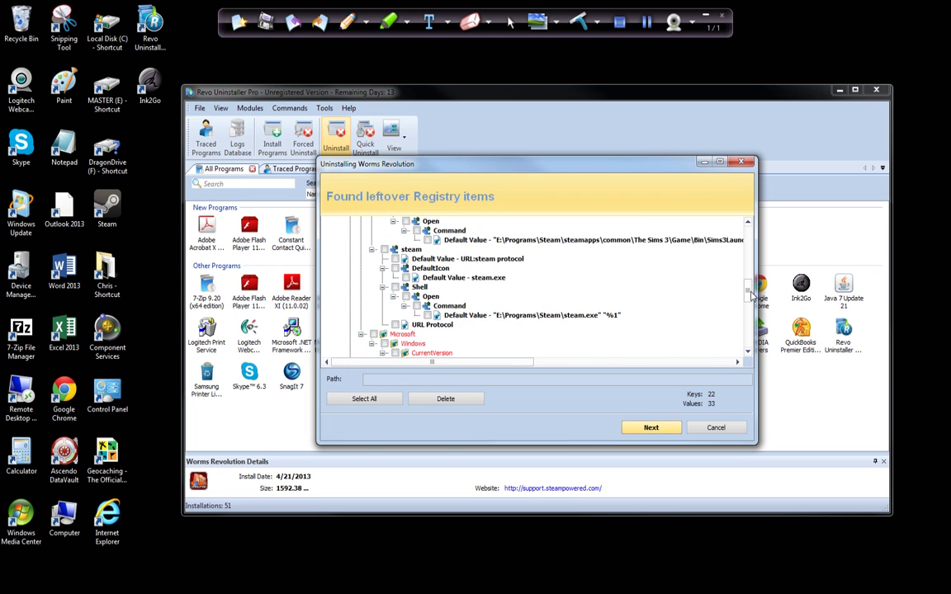
scroll(677, 256, up, 3)
scroll(677, 256, down, 1)
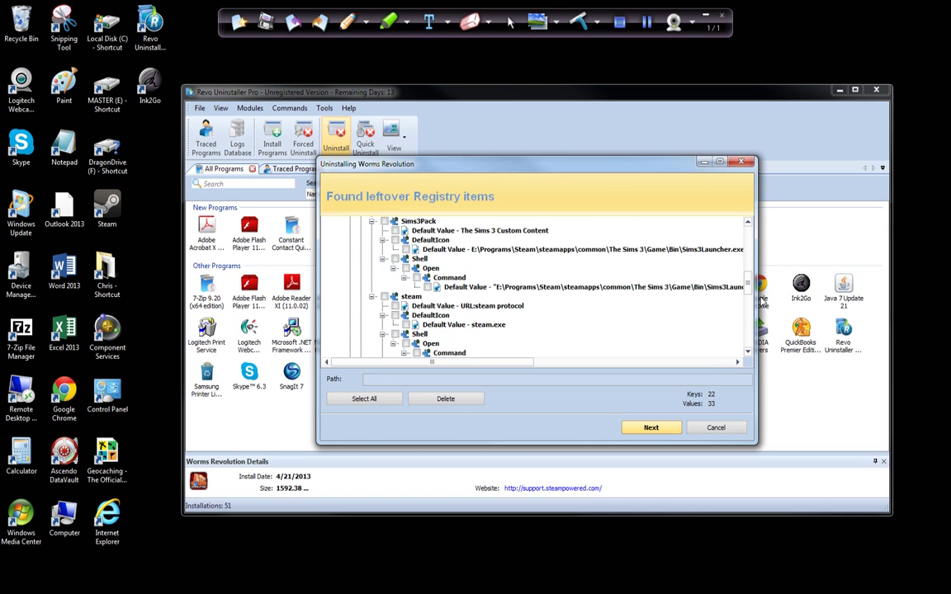
drag(750, 291, 753, 325)
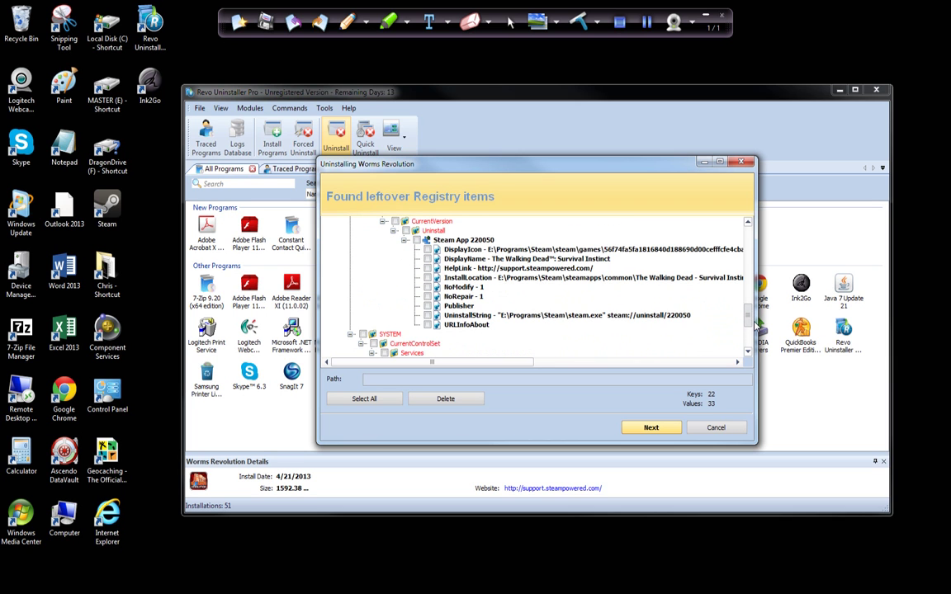
drag(755, 326, 756, 346)
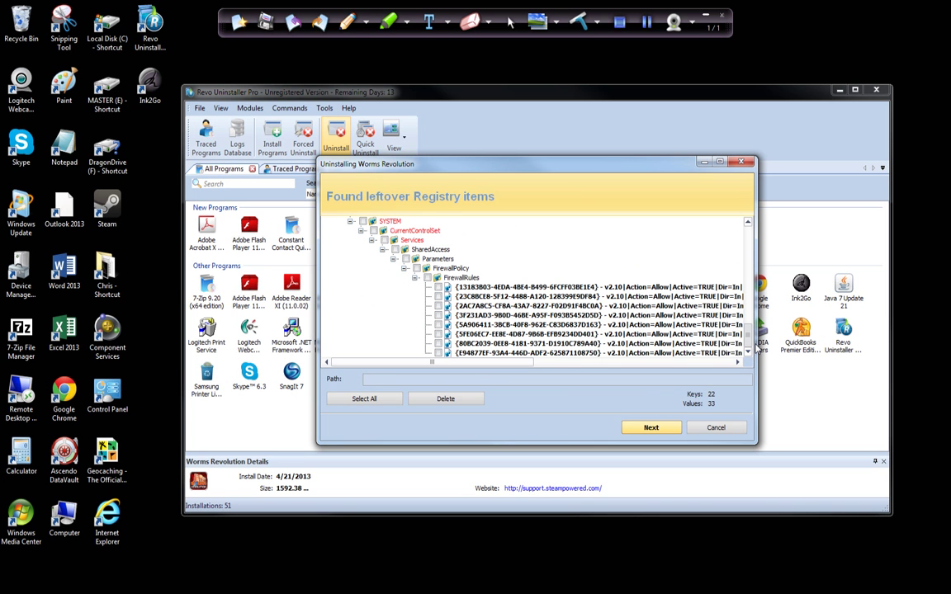
drag(488, 362, 692, 371)
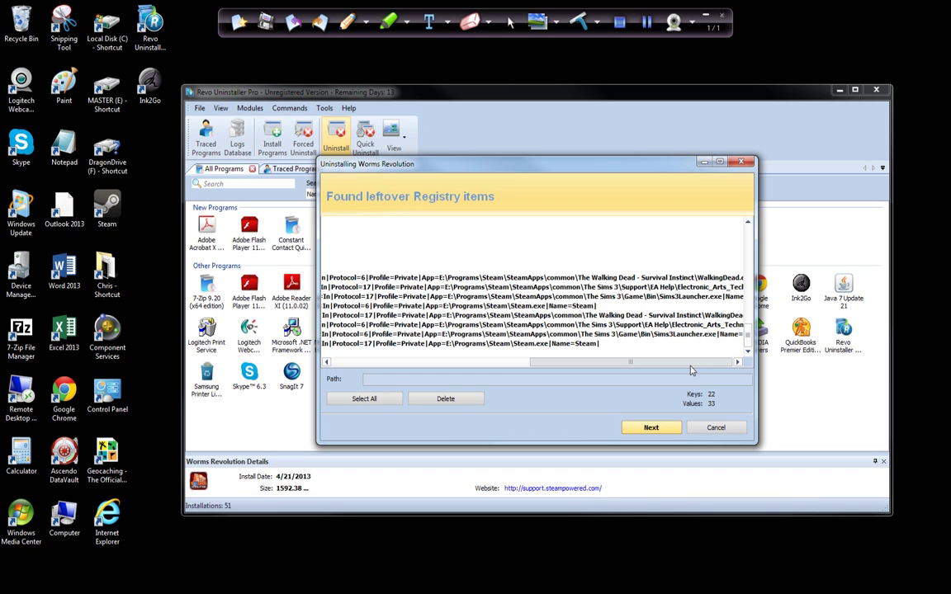
drag(692, 370, 520, 367)
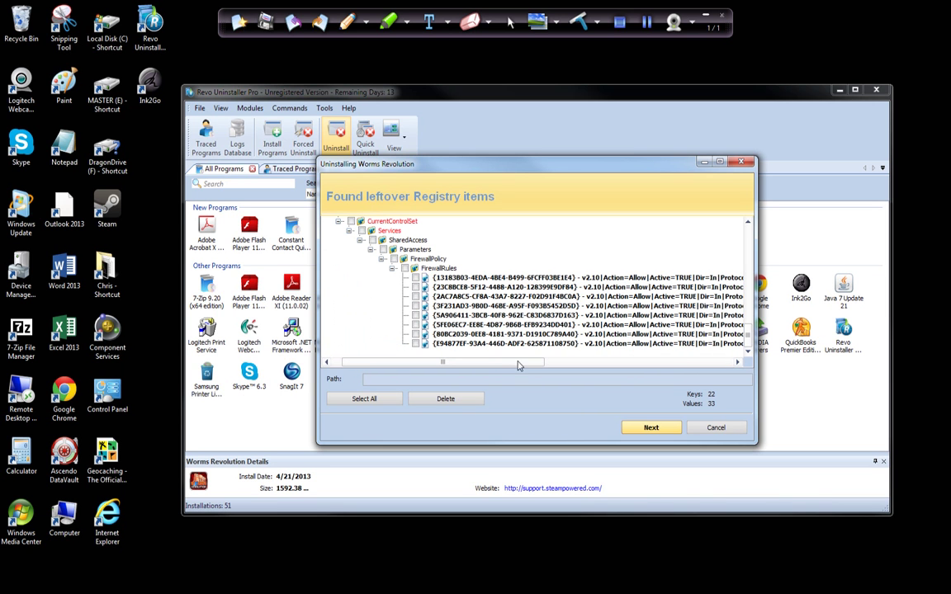
drag(749, 338, 749, 309)
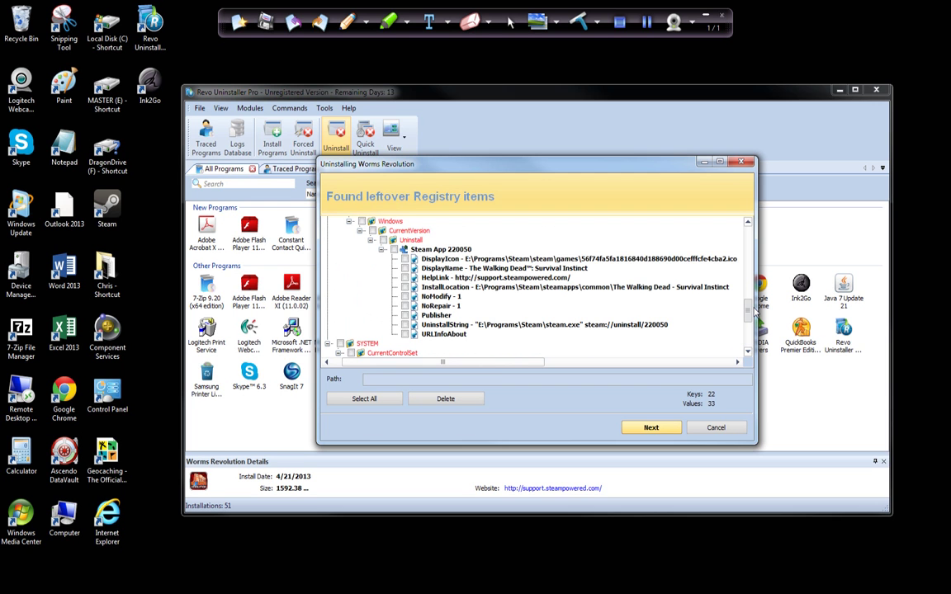
drag(751, 310, 751, 238)
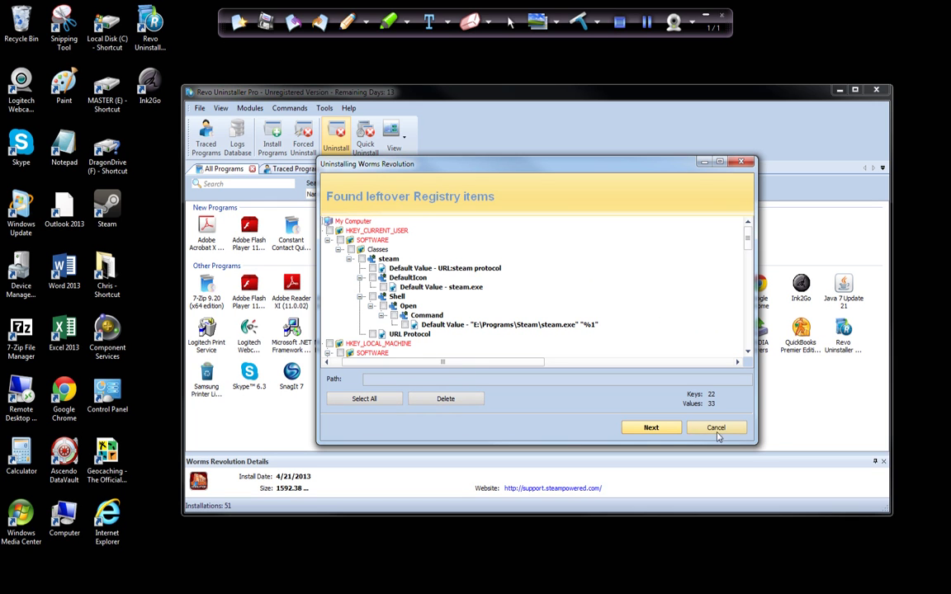
Skip deleting the leftover registry entries, files and folders, and finish the Worms Revolution uninstall.
click(656, 427)
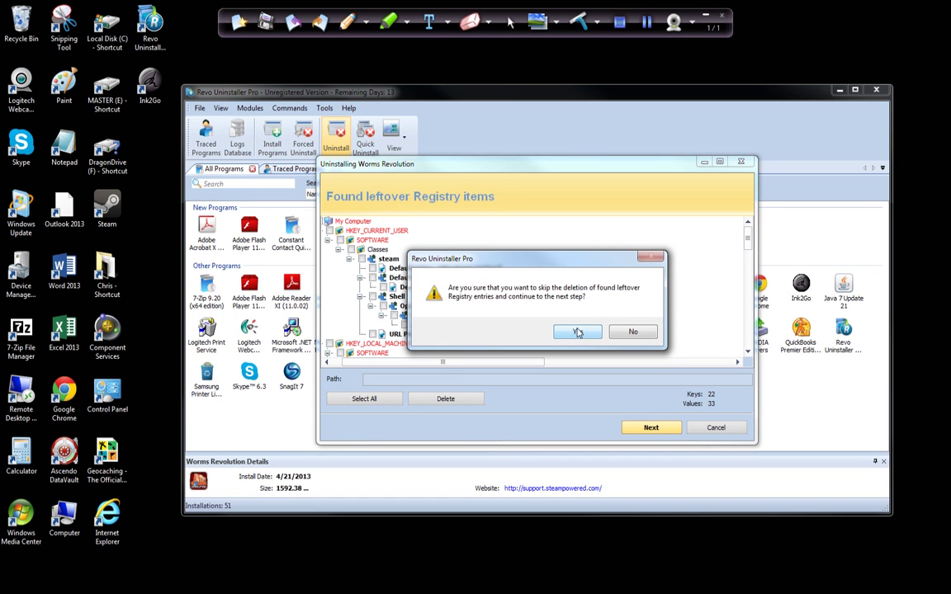
click(578, 331)
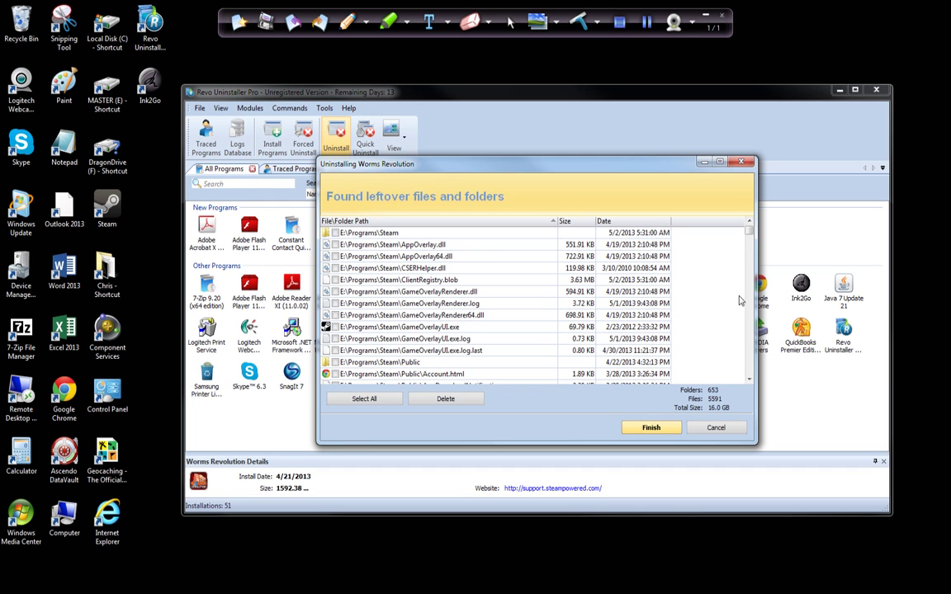
drag(749, 232, 743, 378)
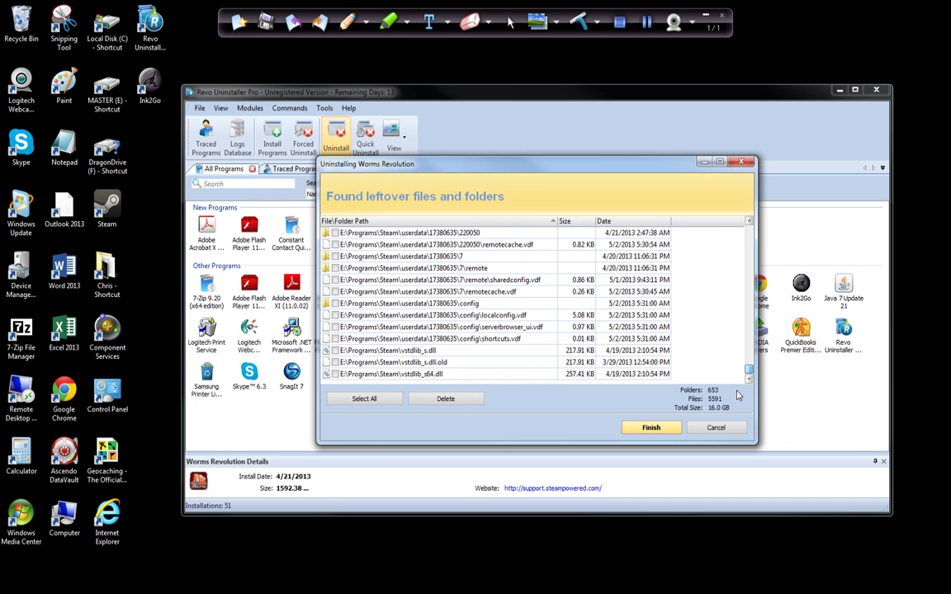
click(650, 429)
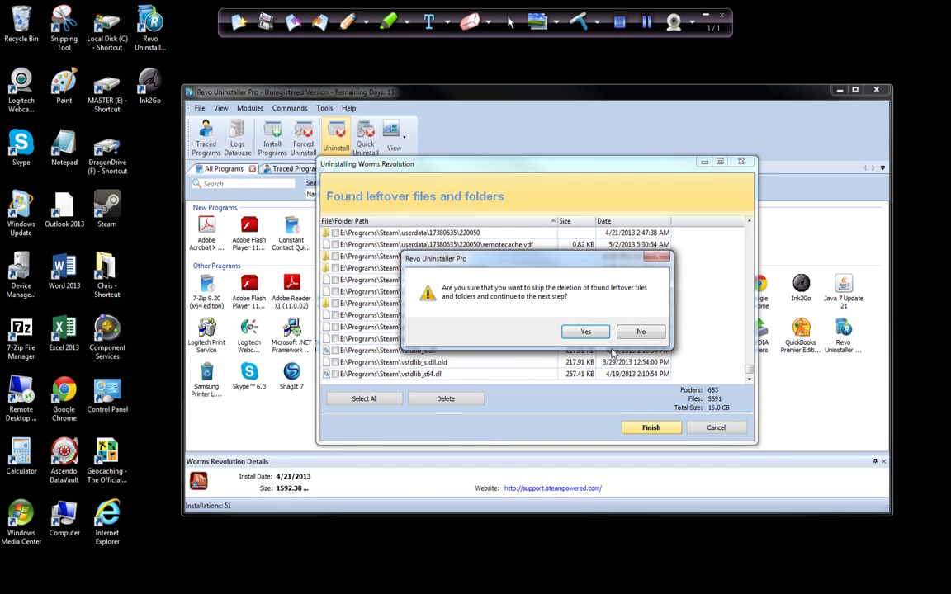
click(599, 332)
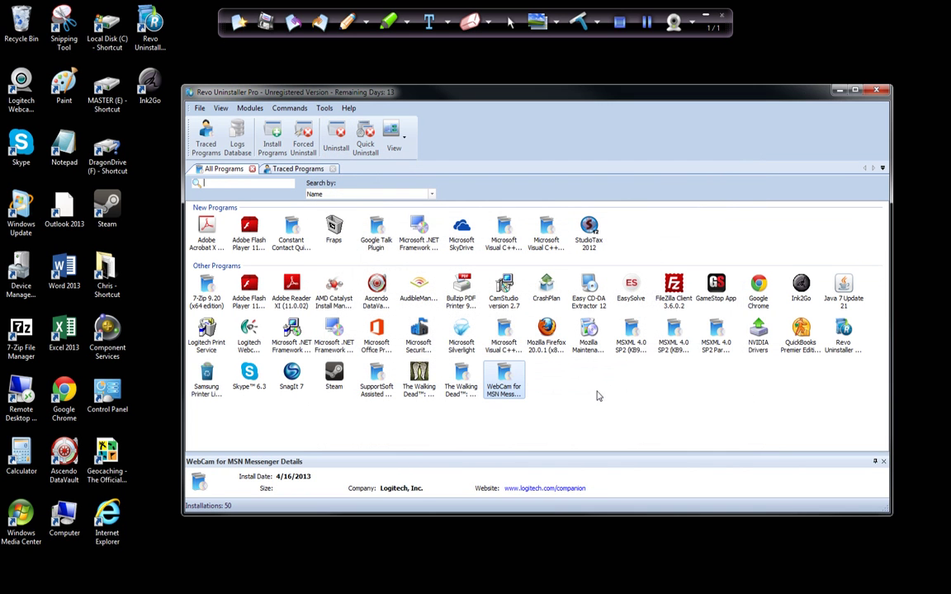
Start uninstalling StudioTax 2012 and choose the Remove operation in its setup wizard.
click(589, 228)
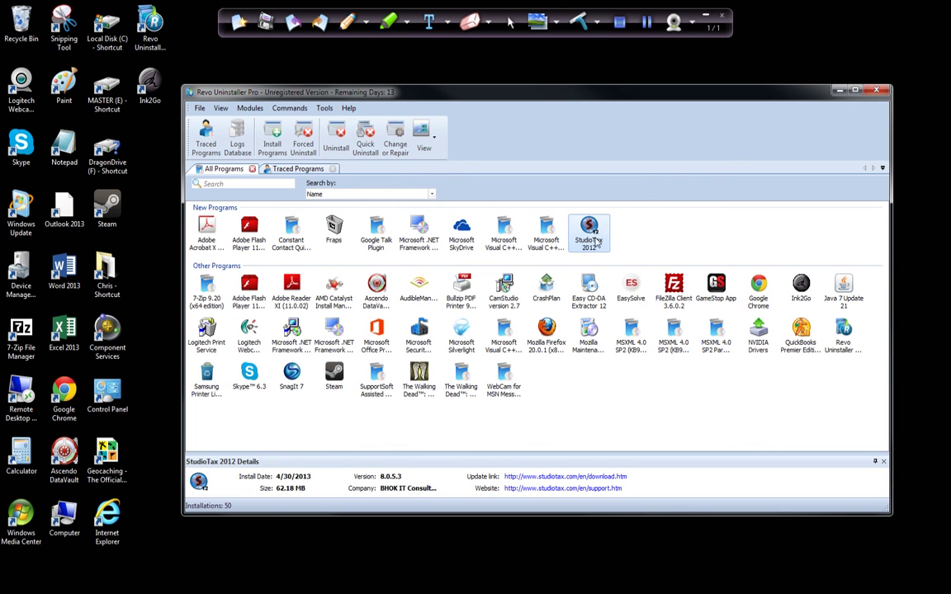
click(332, 134)
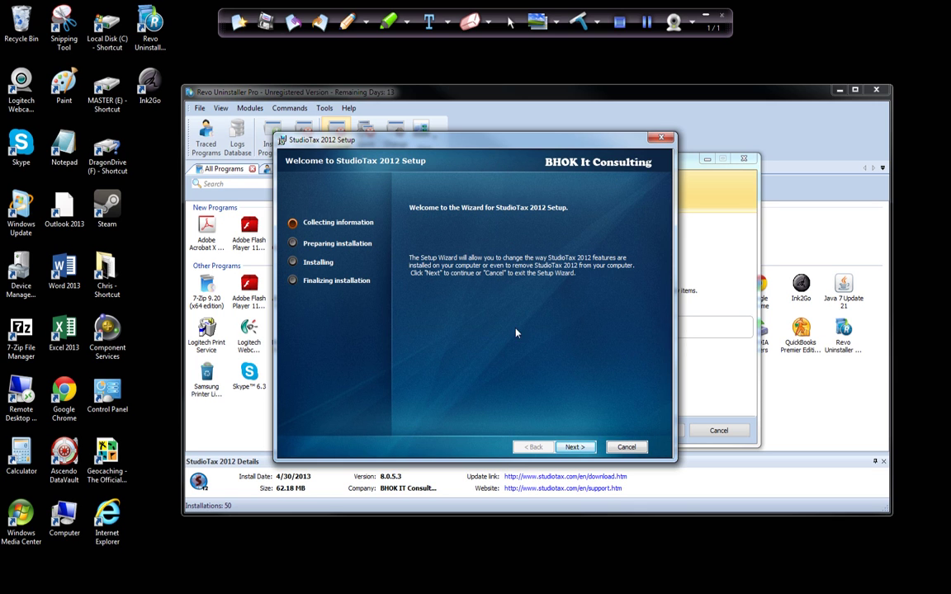
click(574, 447)
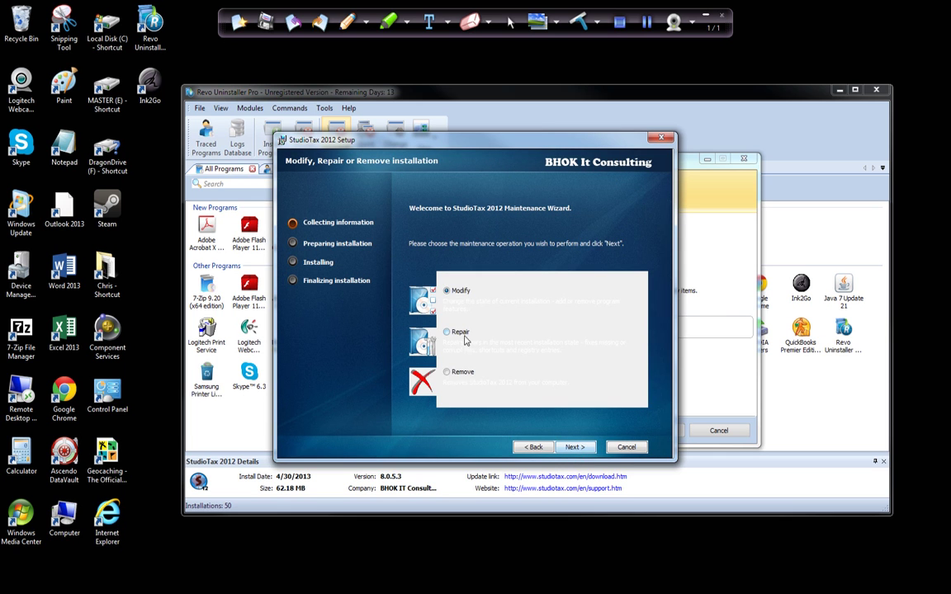
click(456, 375)
click(576, 447)
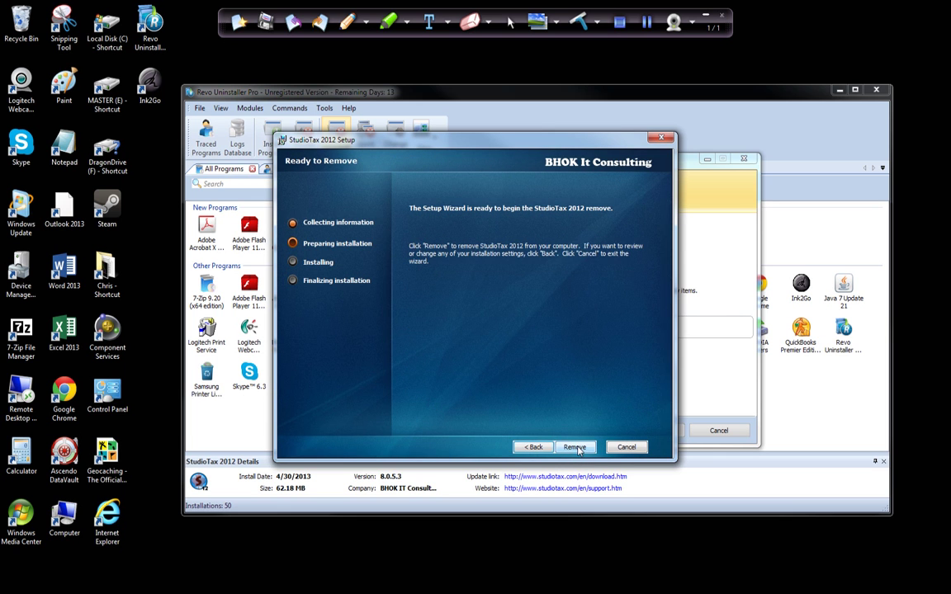
click(576, 446)
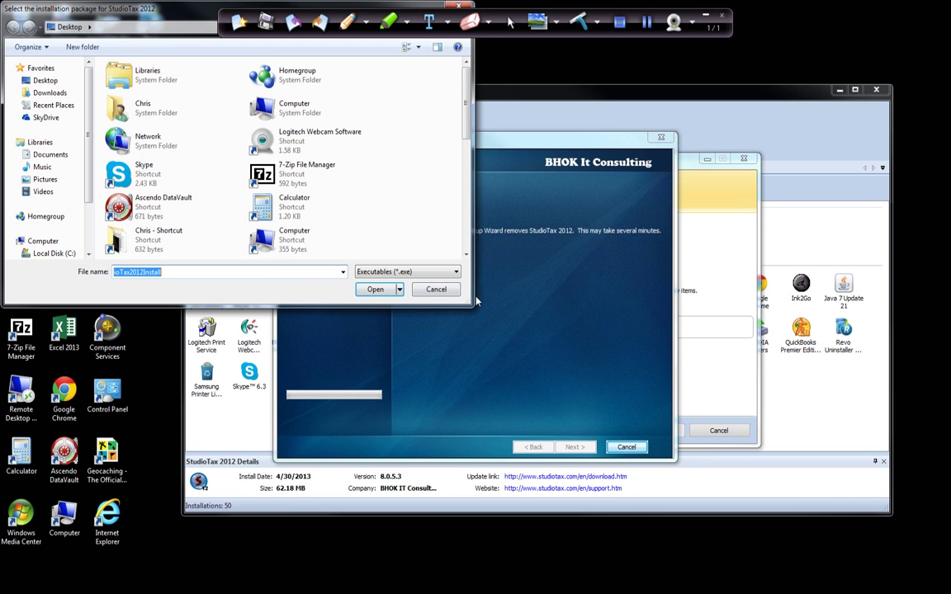
Dismiss the installation package request, cancel the StudioTax 2012 removal, and exit its setup wizard.
click(436, 289)
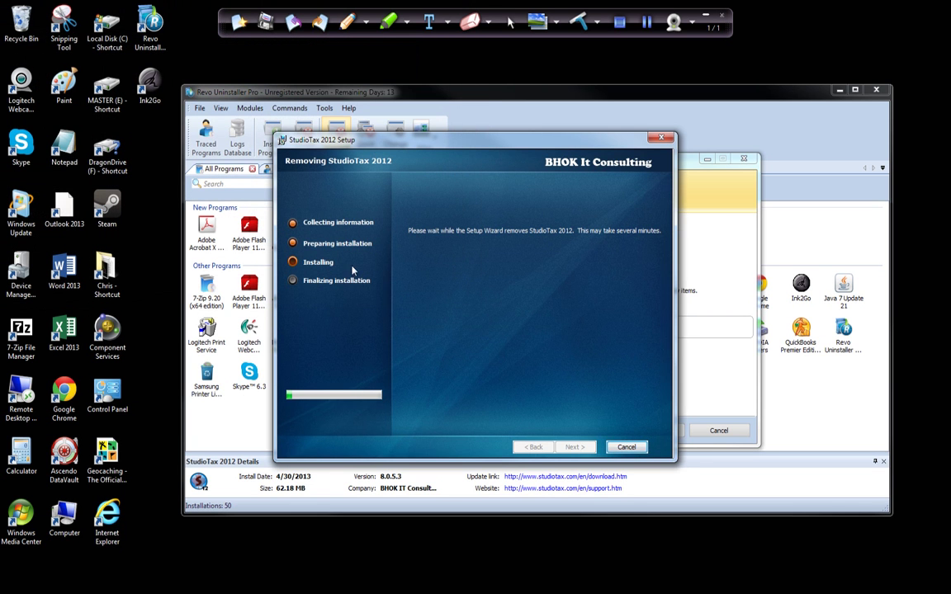
click(627, 446)
click(531, 332)
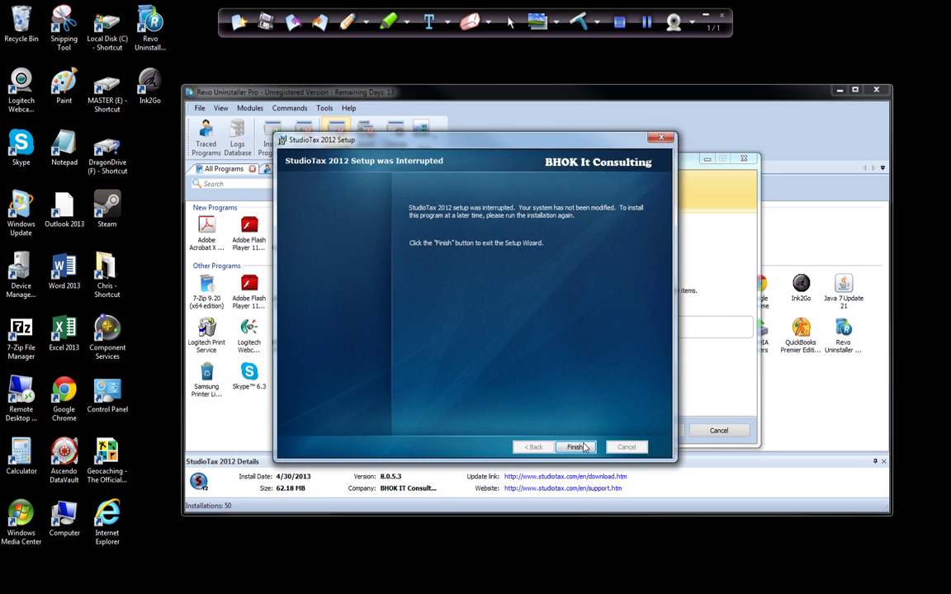
click(575, 446)
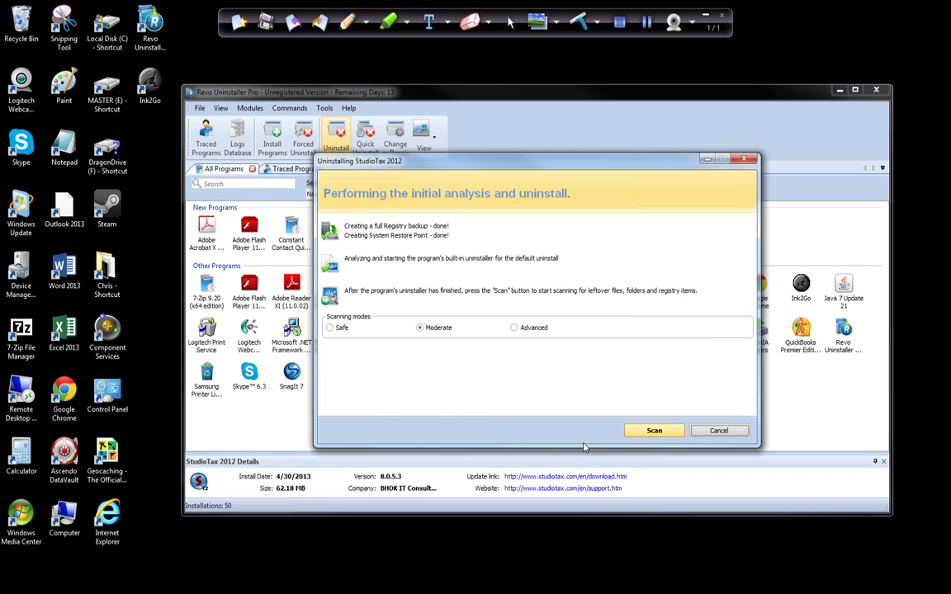
Scan for StudioTax 2012 leftovers and mark its OpenWithProgids and Compatibility Assistant Persisted entries under HKEY_CURRENT_USER.
click(655, 431)
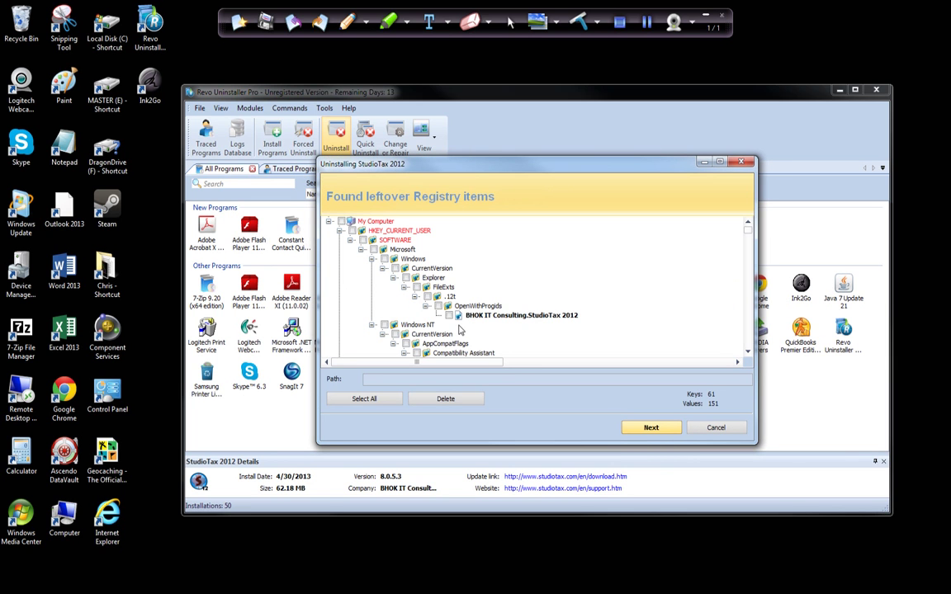
click(449, 317)
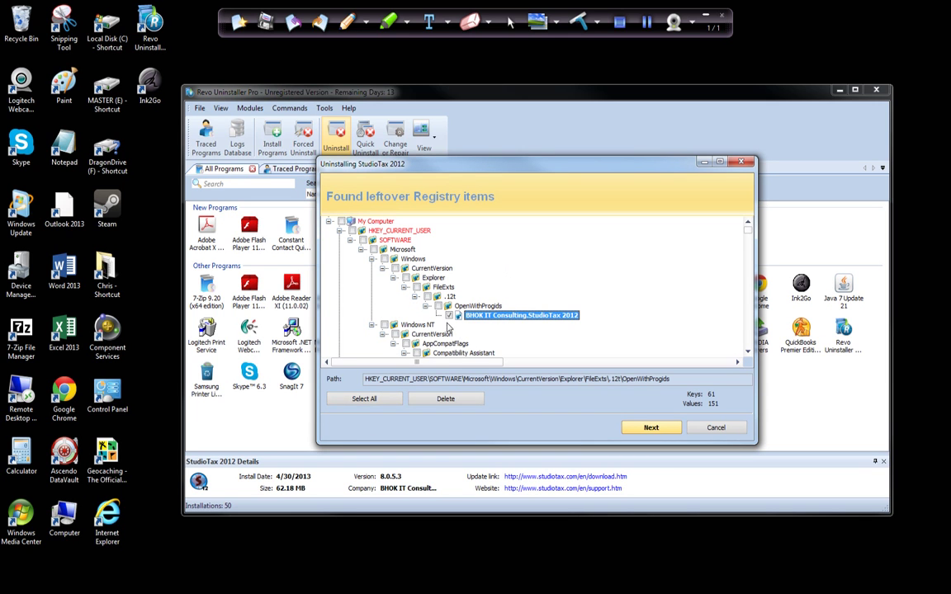
click(449, 316)
scroll(529, 334, down, 3)
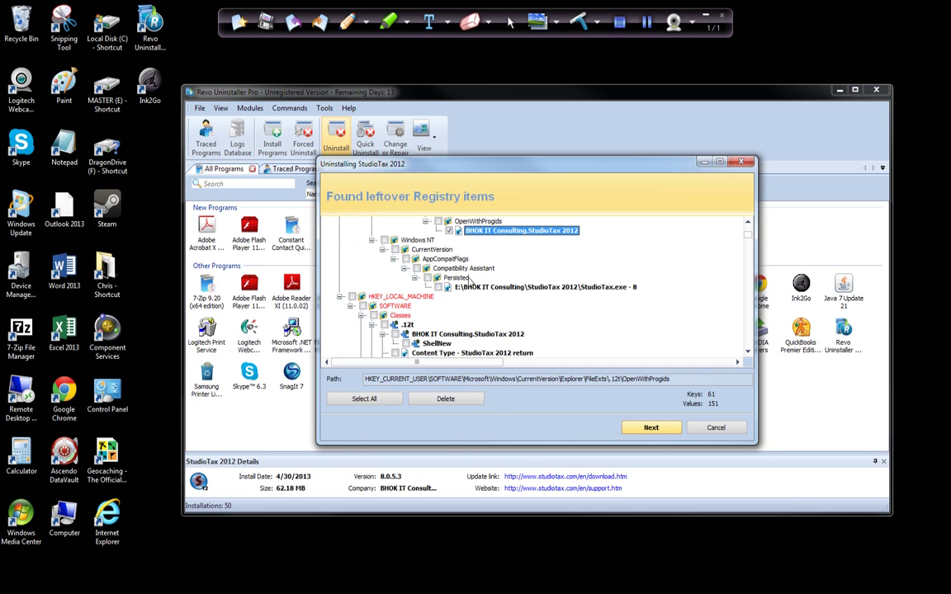
click(454, 287)
scroll(450, 307, down, 2)
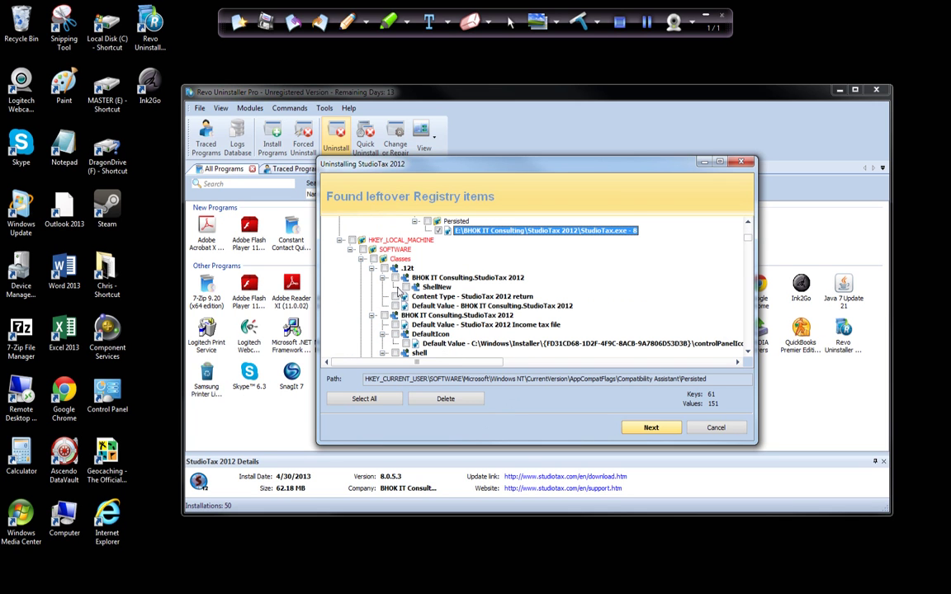
Mark the .12t and BHOK IT Consulting.StudioTax 2012 keys under HKEY_LOCAL_MACHINE\SOFTWARE\Classes.
click(384, 269)
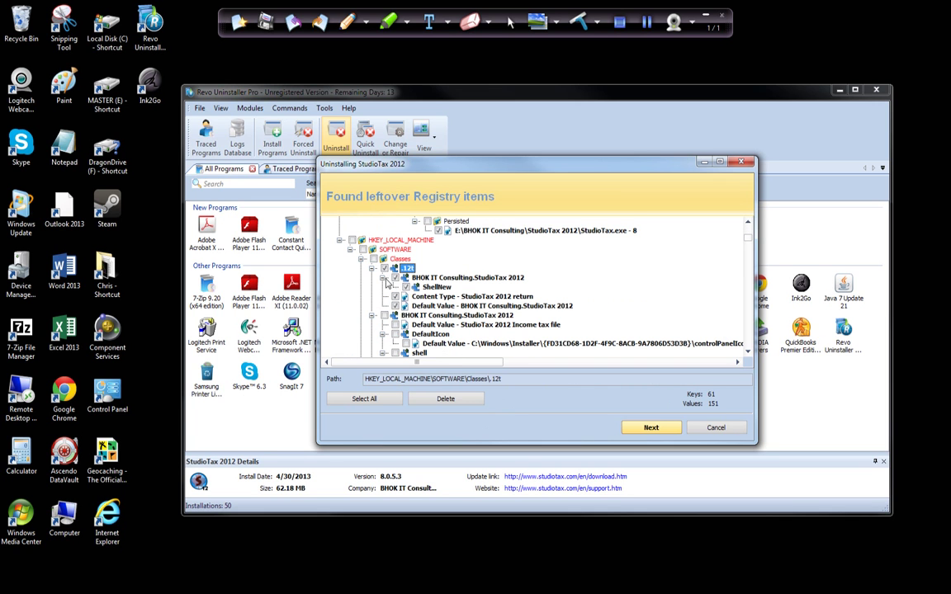
click(386, 316)
scroll(387, 306, down, 5)
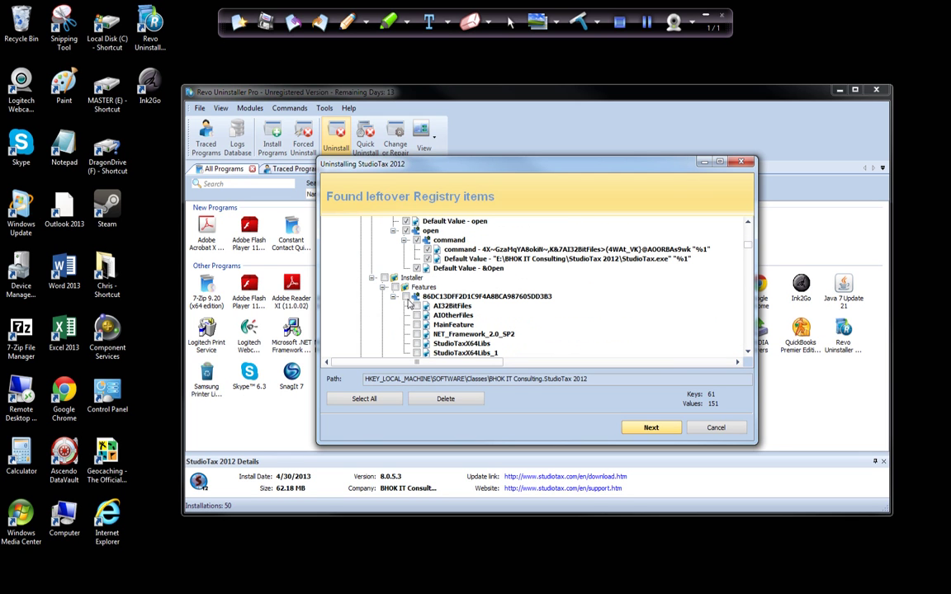
Mark the 86DC13DFF2D1C9F4A8BCA987605DD3B3 keys under both Features and Products in the Classes Installer branch.
click(407, 298)
scroll(458, 289, down, 3)
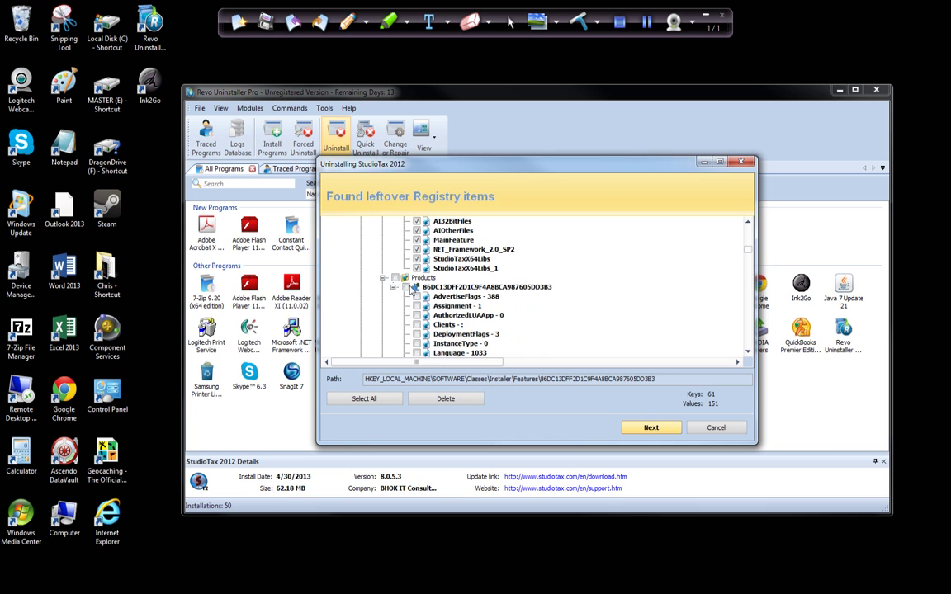
click(410, 289)
scroll(417, 296, down, 4)
scroll(427, 302, down, 2)
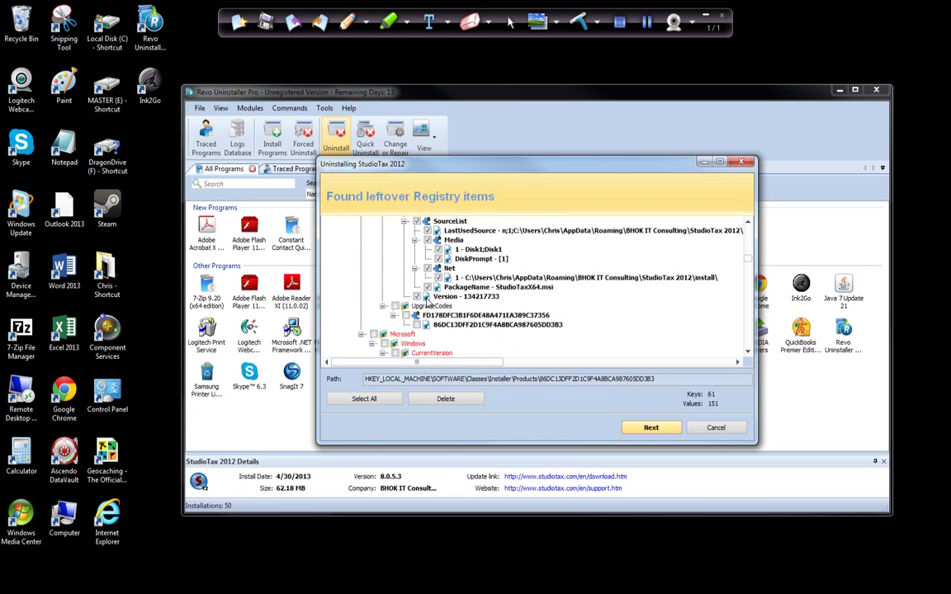
scroll(427, 303, down, 4)
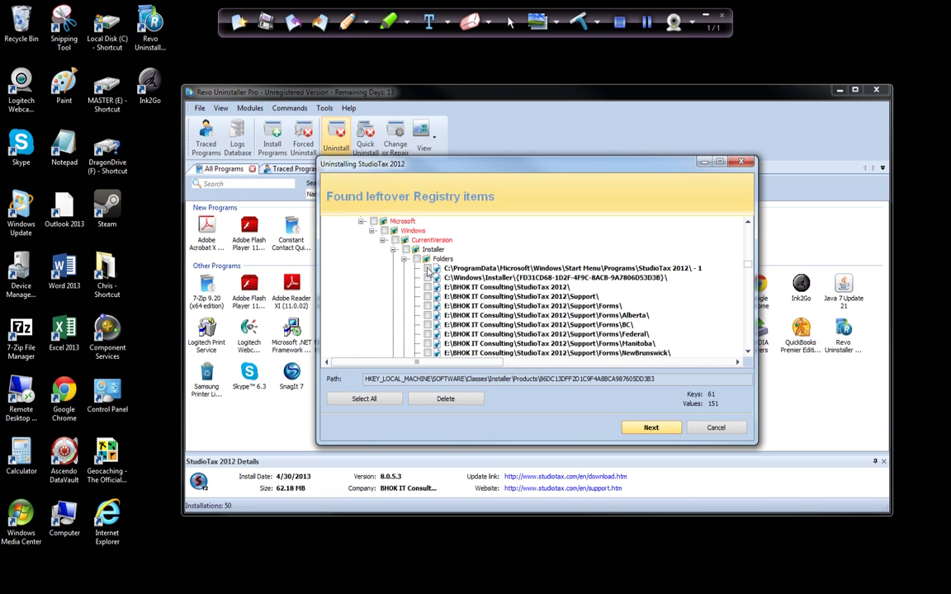
click(427, 270)
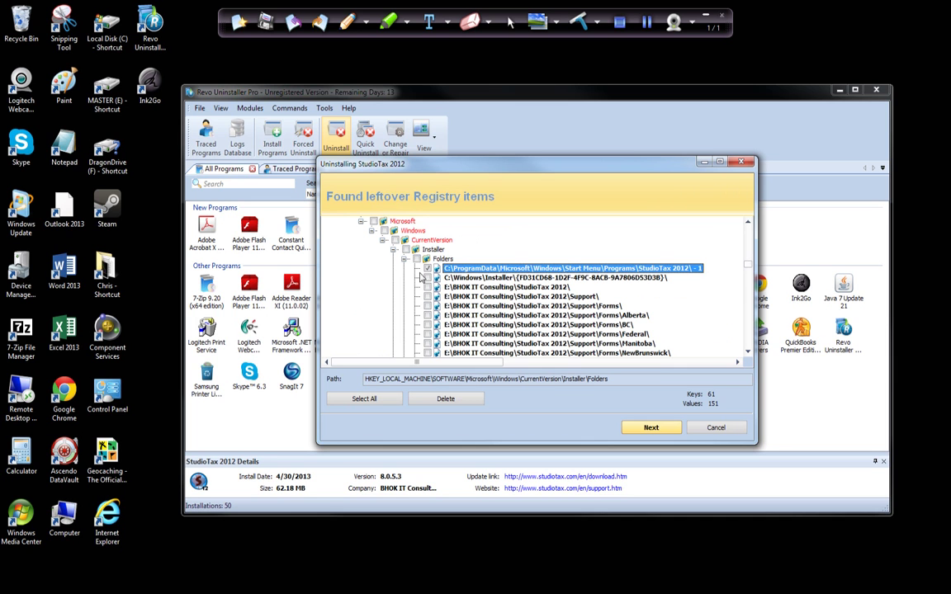
scroll(425, 265, down, 1)
scroll(438, 267, up, 1)
click(427, 270)
Recheck the marked registry items, then mark the Start Menu, Windows Installer and main StudioTax 2012 folder entries under Installer\Folders.
scroll(452, 306, up, 10)
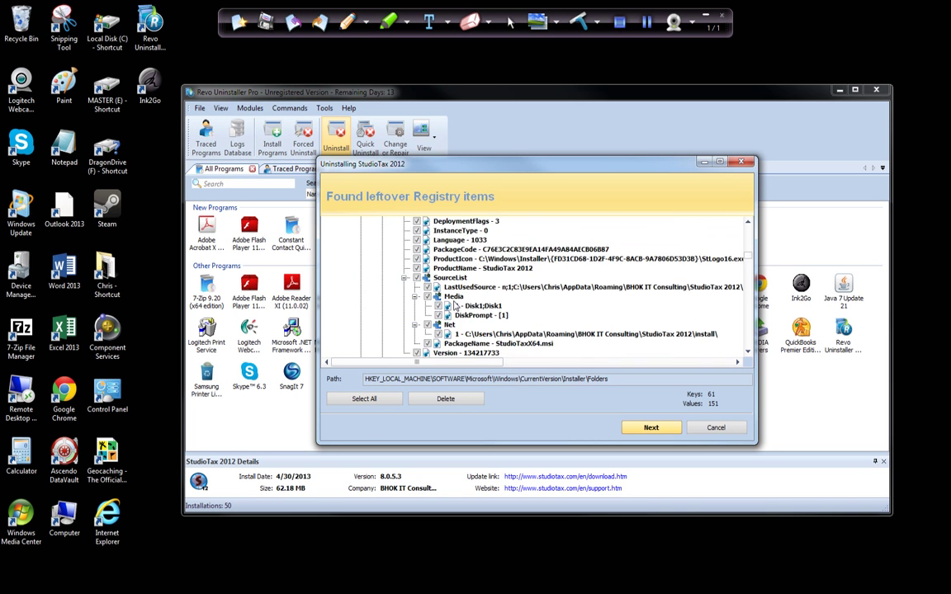
scroll(456, 305, up, 3)
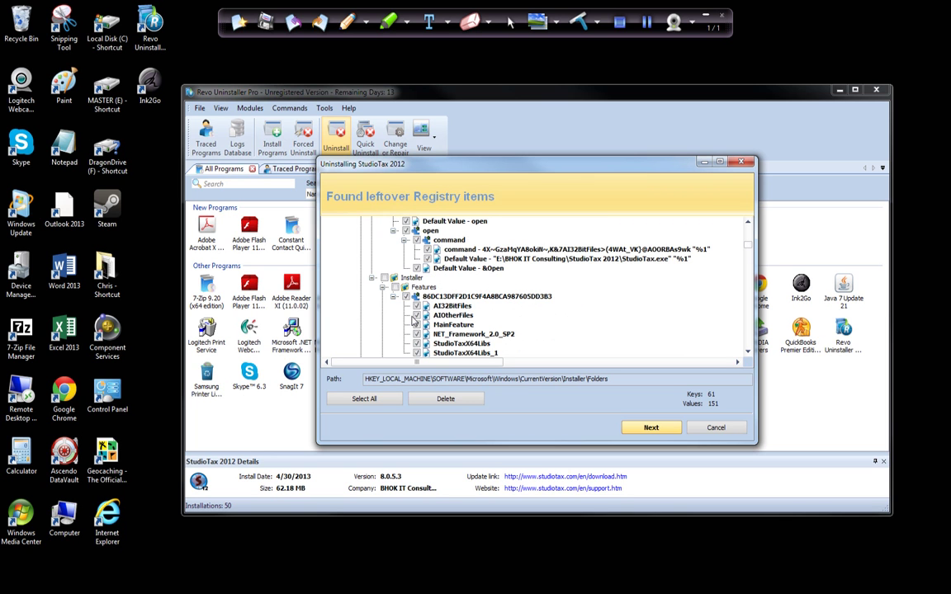
scroll(413, 320, up, 8)
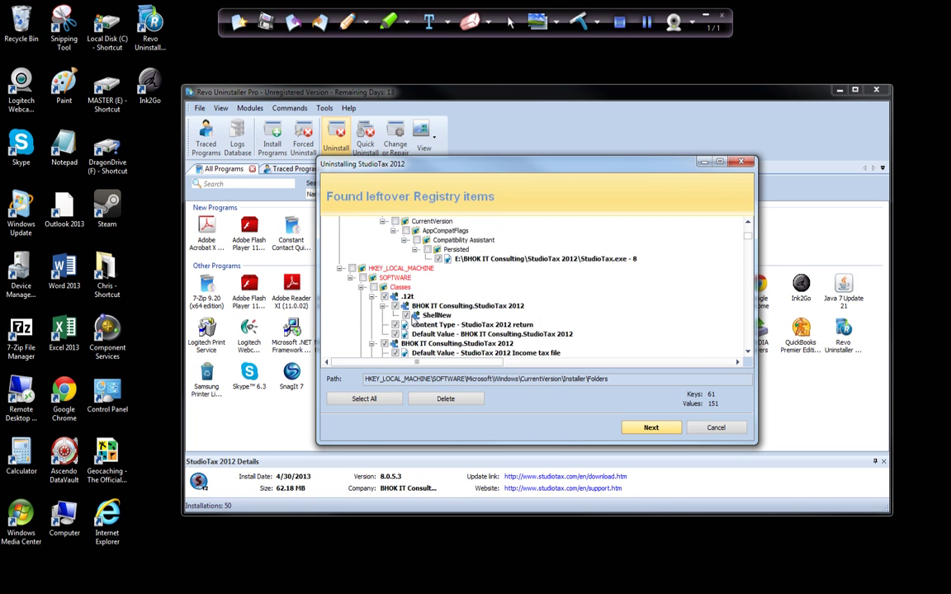
scroll(413, 320, up, 1)
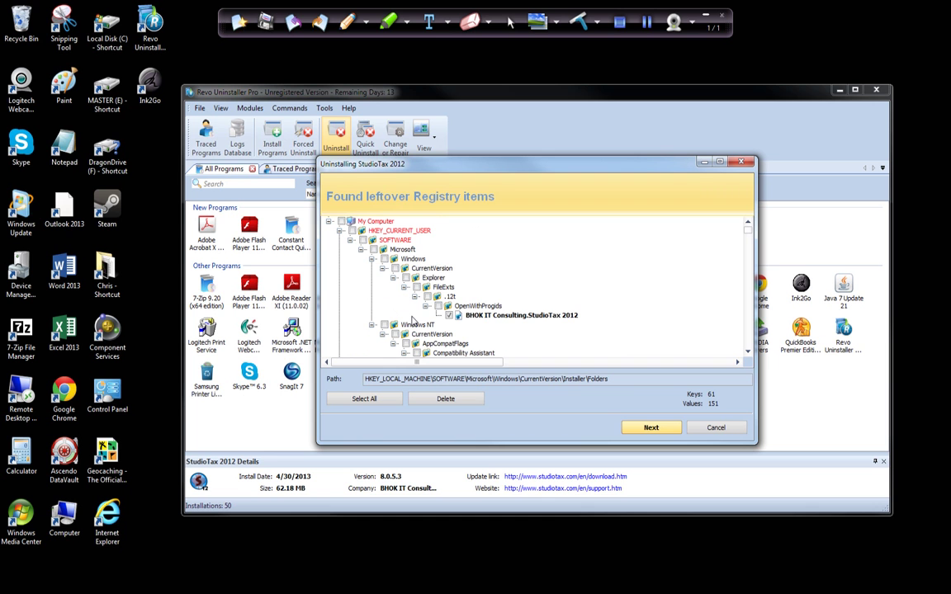
scroll(413, 320, down, 10)
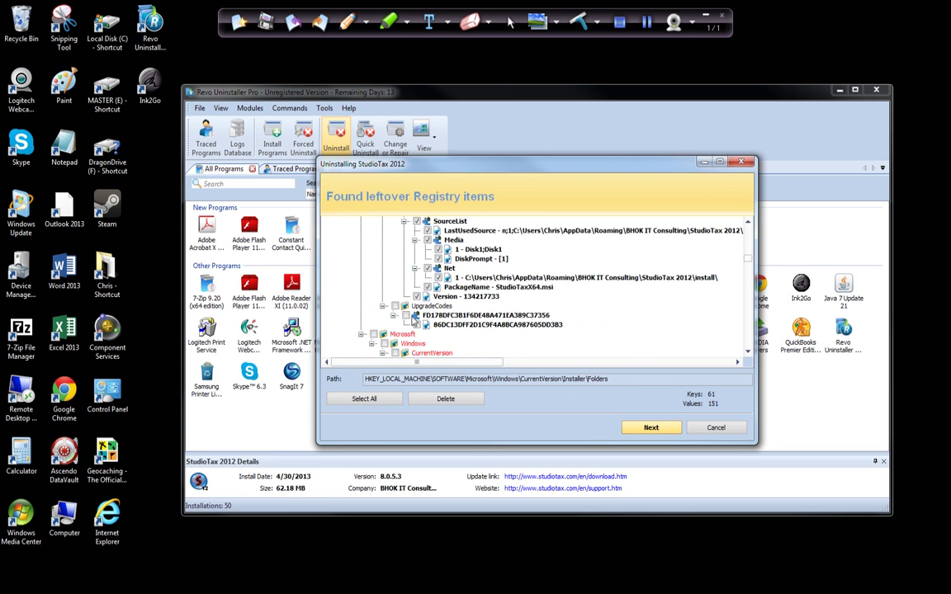
scroll(412, 320, up, 3)
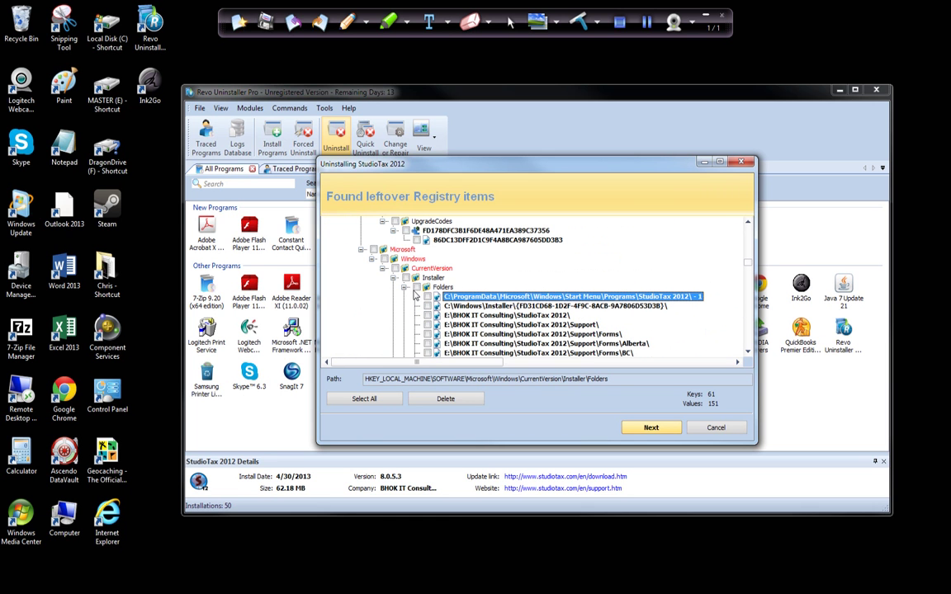
click(416, 288)
click(426, 297)
click(425, 306)
click(425, 315)
scroll(454, 299, down, 2)
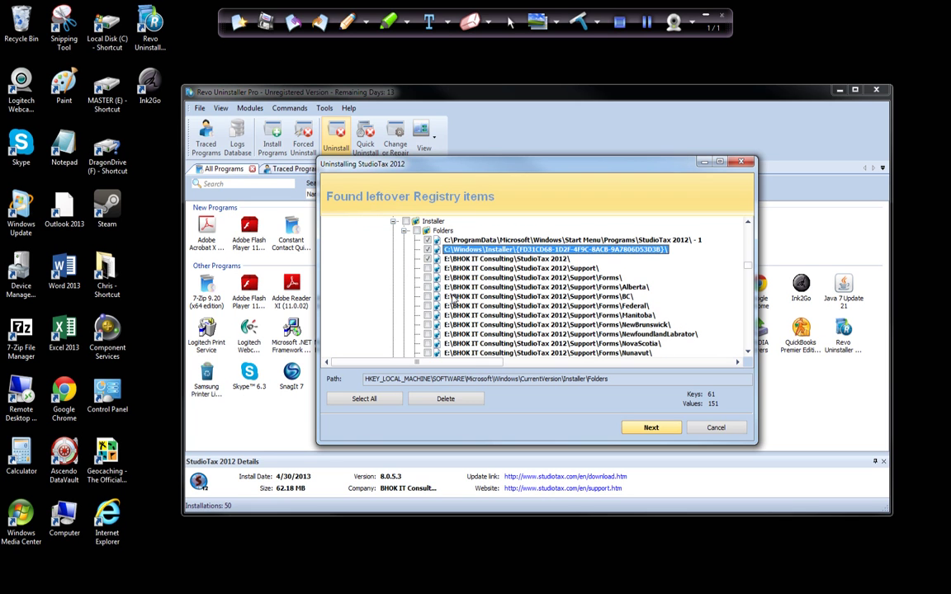
Mark the StudioTax 2012 Support and Forms folder entries, plus the Forms subfolders from Alberta through NewfoundlandLabrator.
click(427, 268)
click(428, 277)
click(428, 287)
click(427, 297)
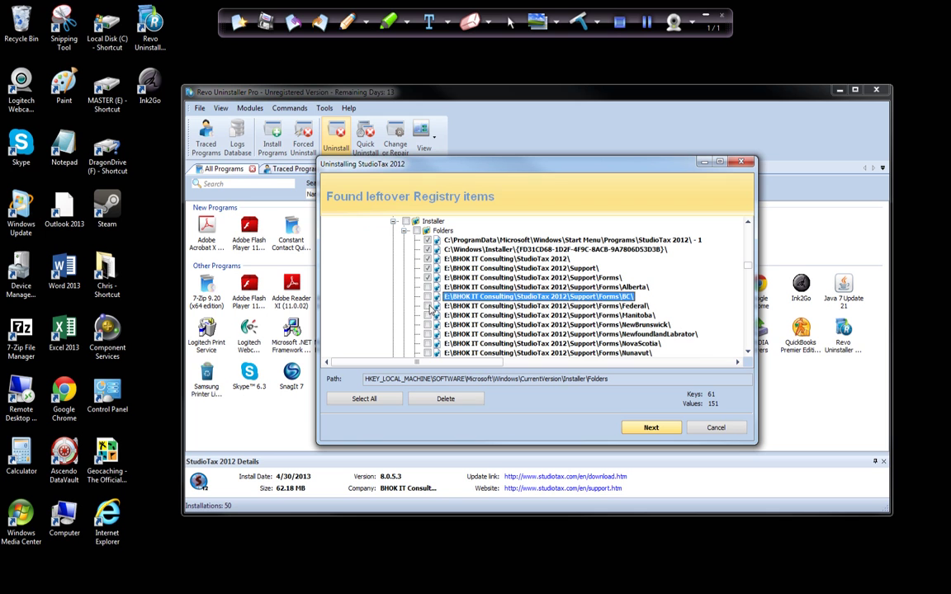
click(428, 306)
click(428, 296)
click(427, 287)
click(428, 316)
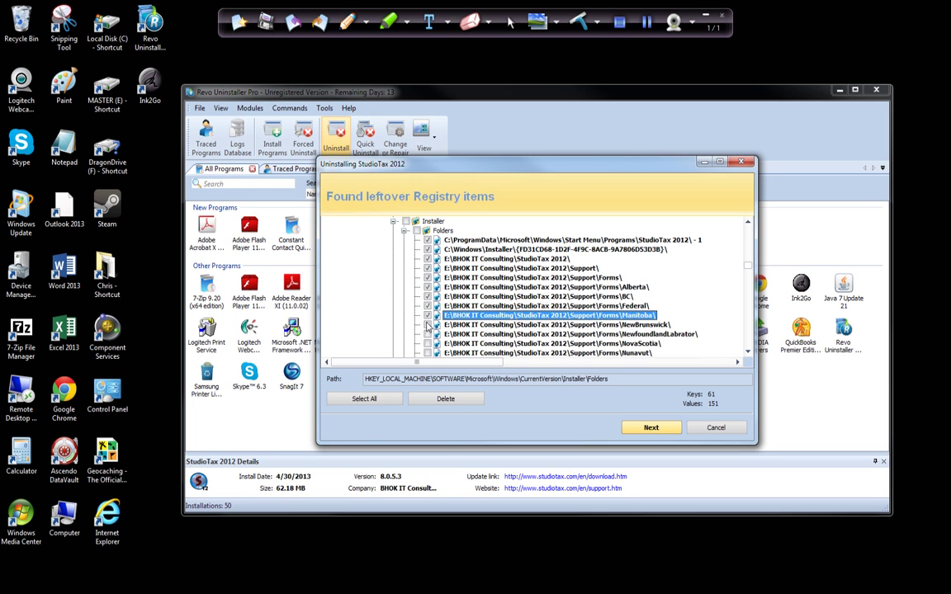
click(428, 325)
click(427, 333)
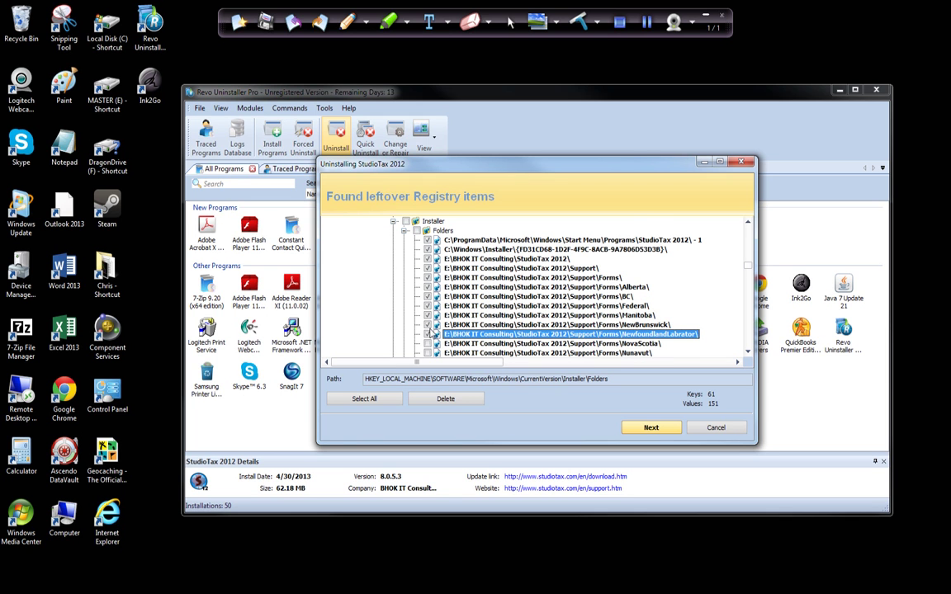
Mark the remaining StudioTax 2012 Forms subfolder entries from NovaScotia through Yukon.
scroll(428, 330, down, 3)
click(427, 259)
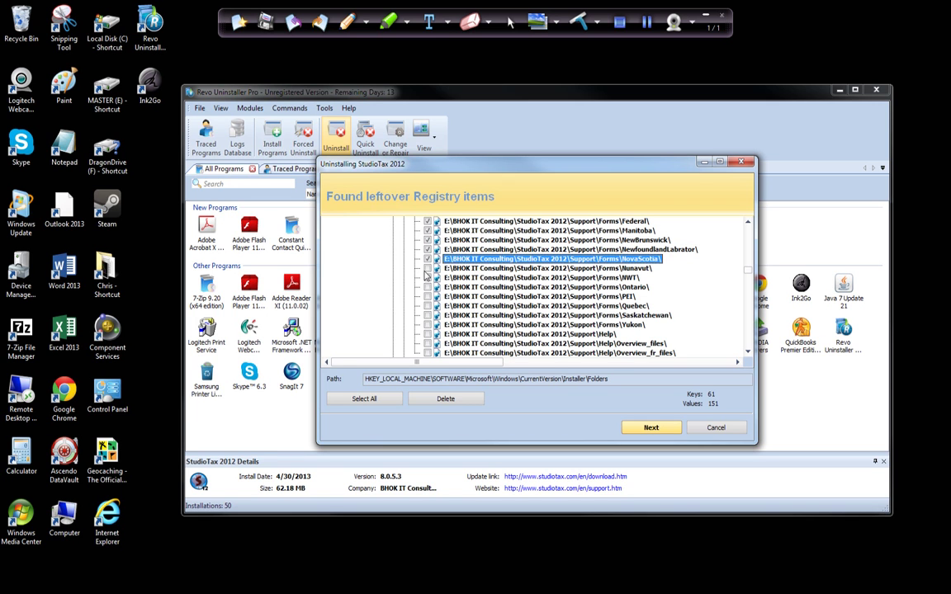
click(427, 268)
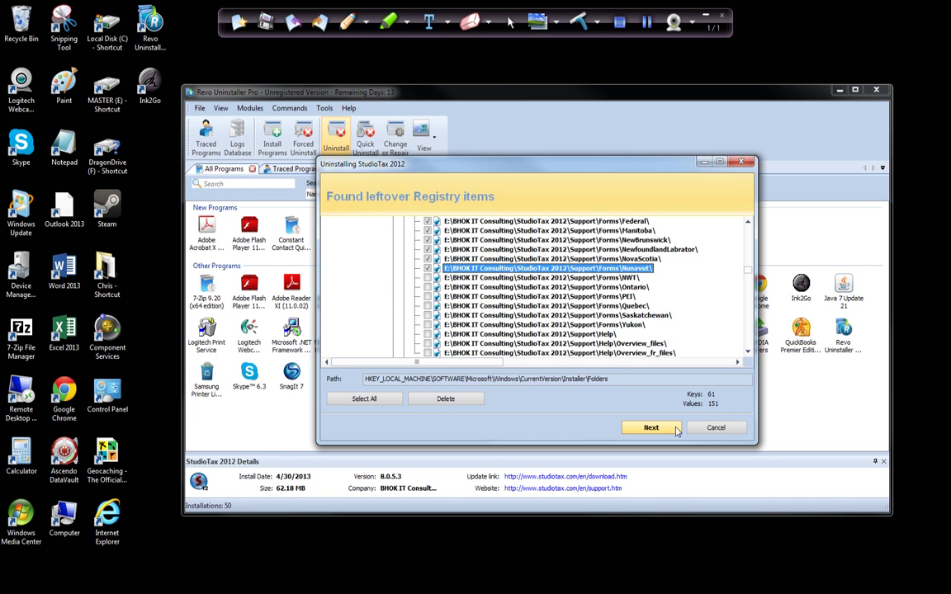
click(428, 277)
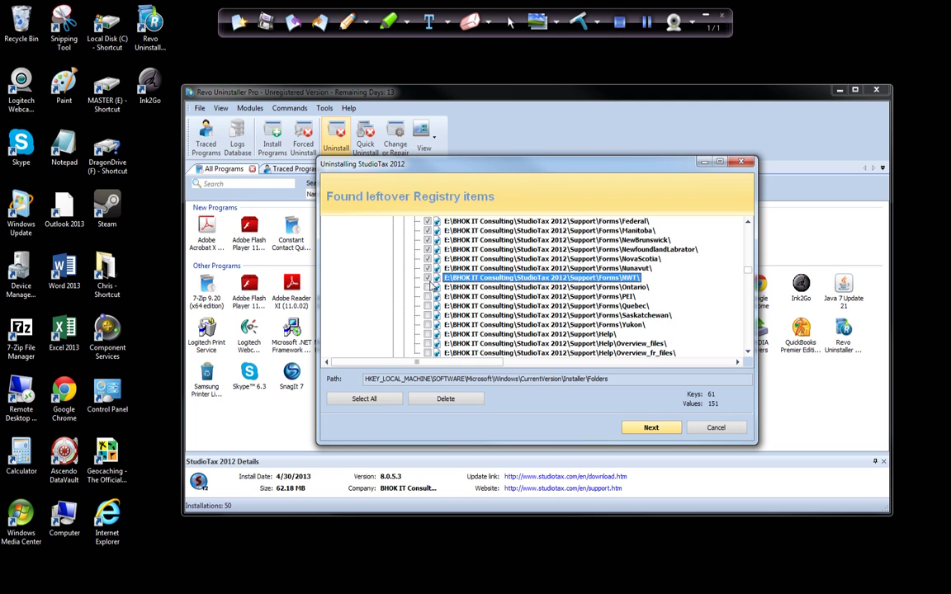
click(428, 286)
click(427, 297)
click(428, 315)
click(428, 305)
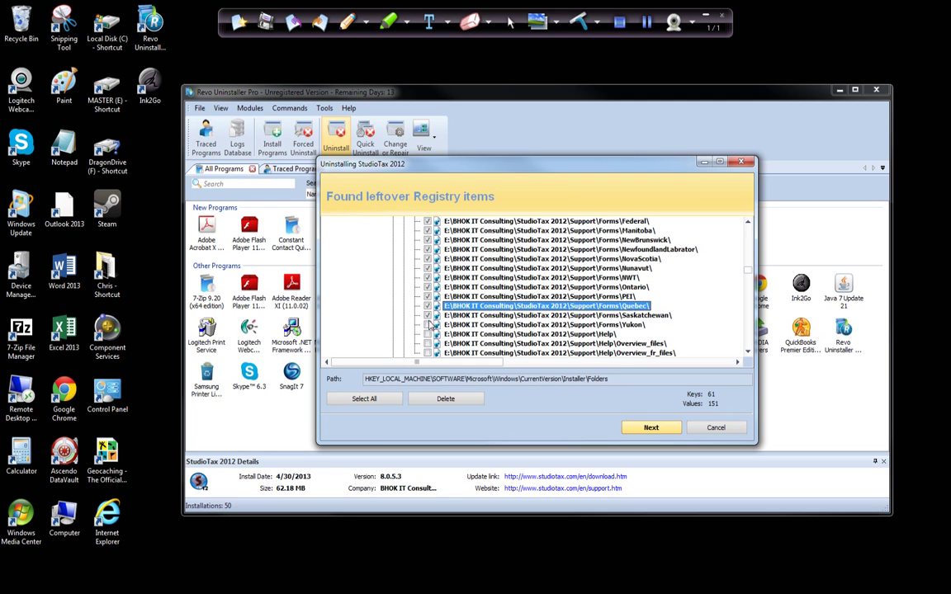
click(428, 325)
Mark the Support\Help, Overview_files and Overview_fr_files folder entries and the FD178DFC3B1F6DE48A471EA389C37356 key under the CurrentVersion Installer's UpgradeCodes.
click(428, 344)
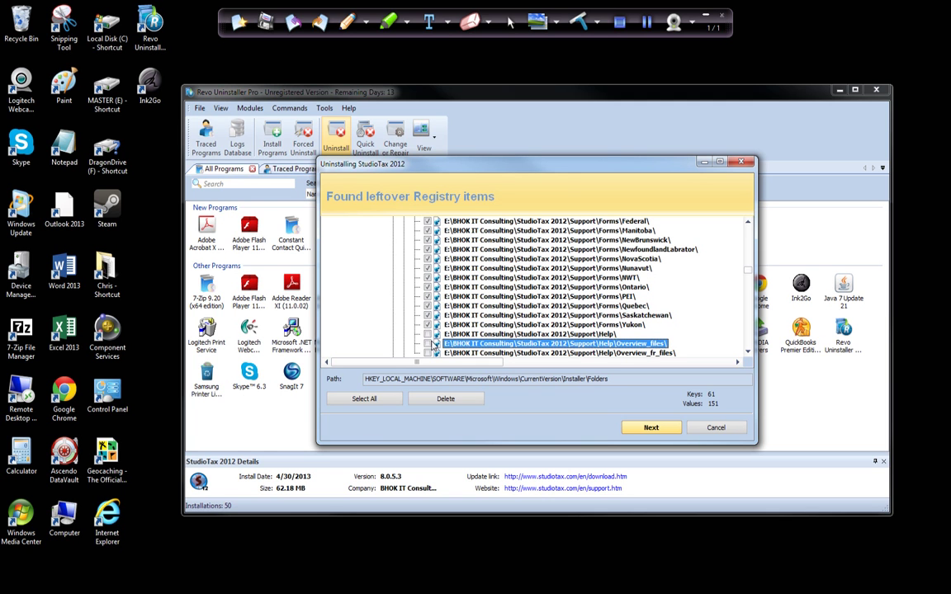
scroll(431, 285, down, 3)
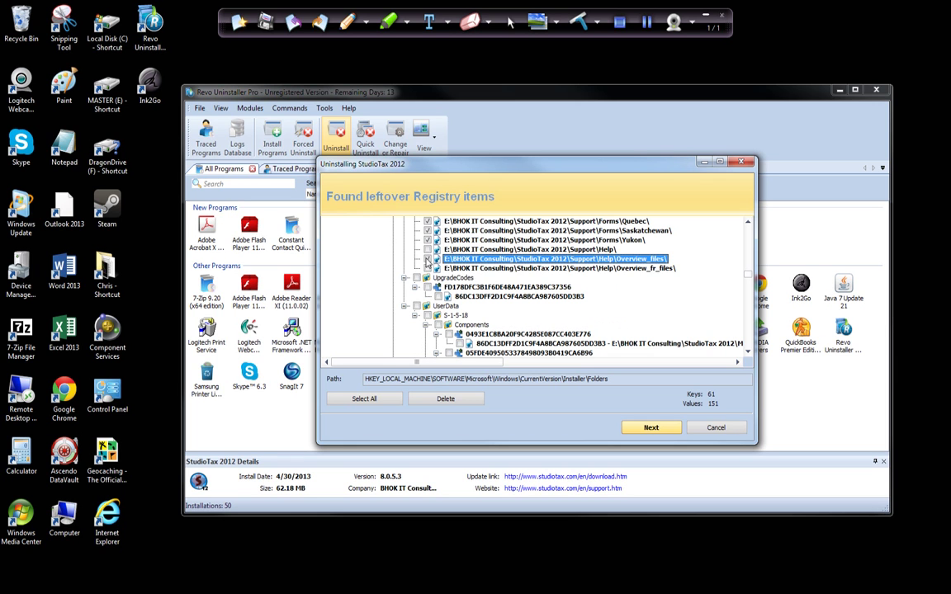
click(426, 259)
click(438, 298)
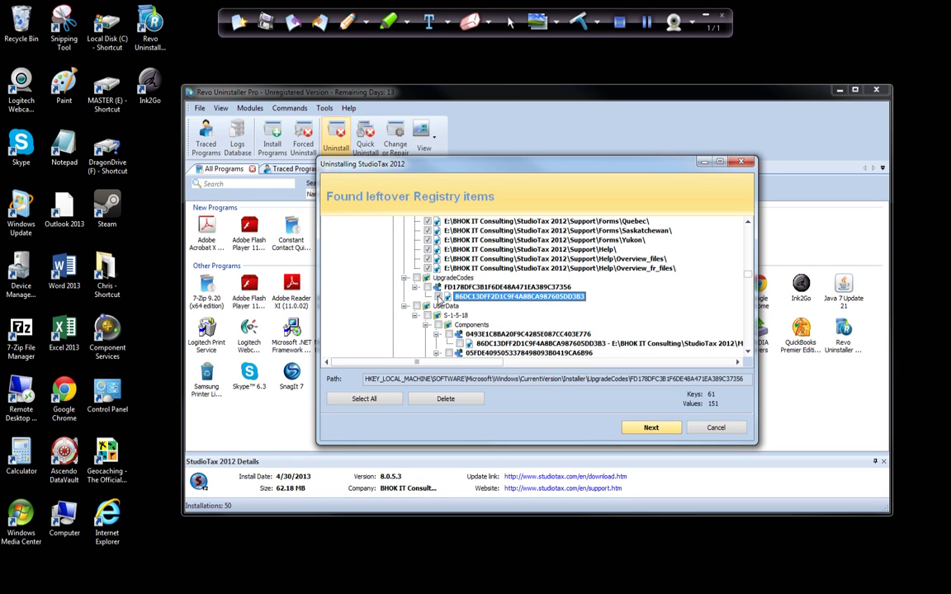
click(439, 297)
scroll(444, 304, down, 1)
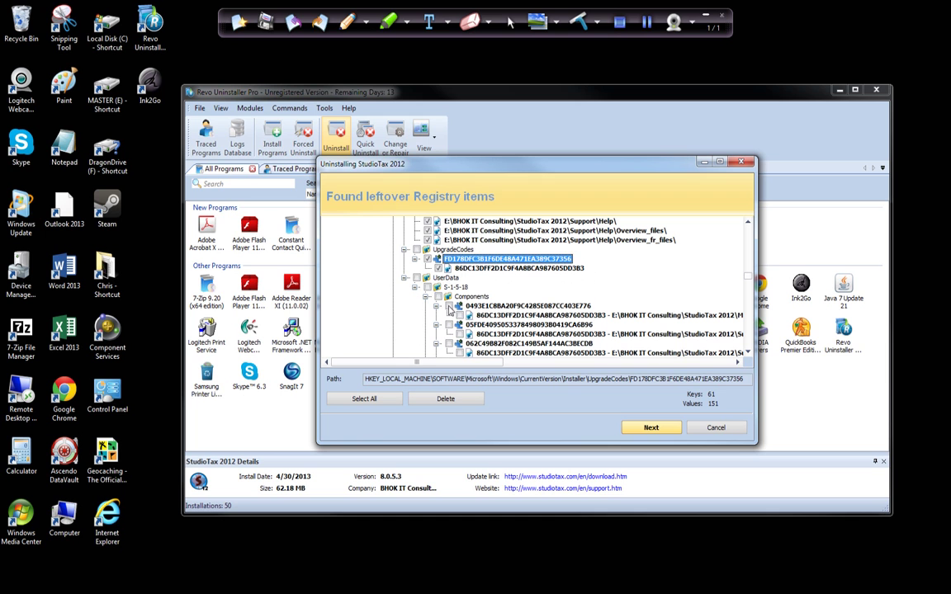
Mark the first six component keys under UserData\S-1-5-18\Components, from 0493E1C8BA20F9C4285E087CC403E776 through 10723D389A2AB424183662FFD24F96EA.
click(450, 309)
click(450, 324)
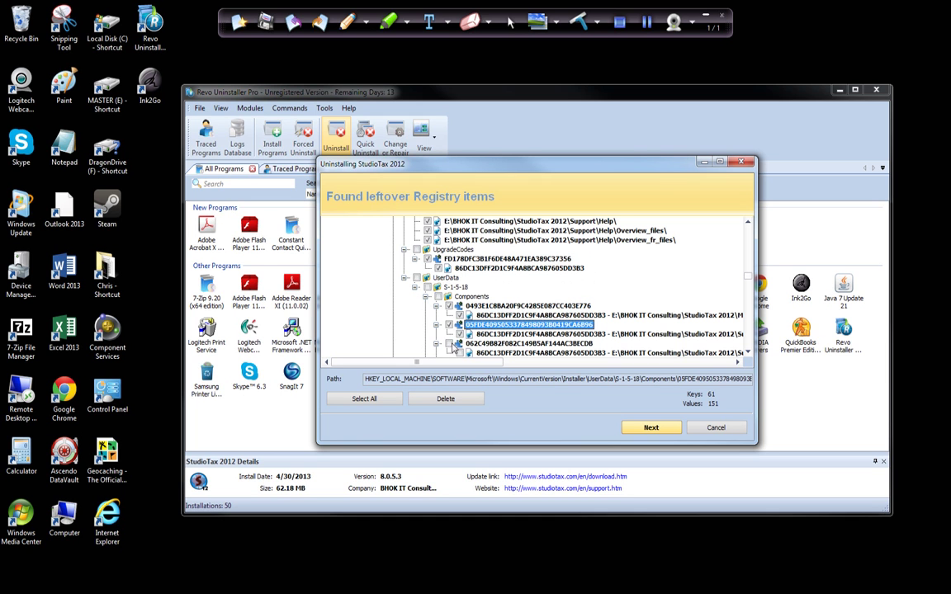
click(449, 343)
scroll(482, 301, down, 4)
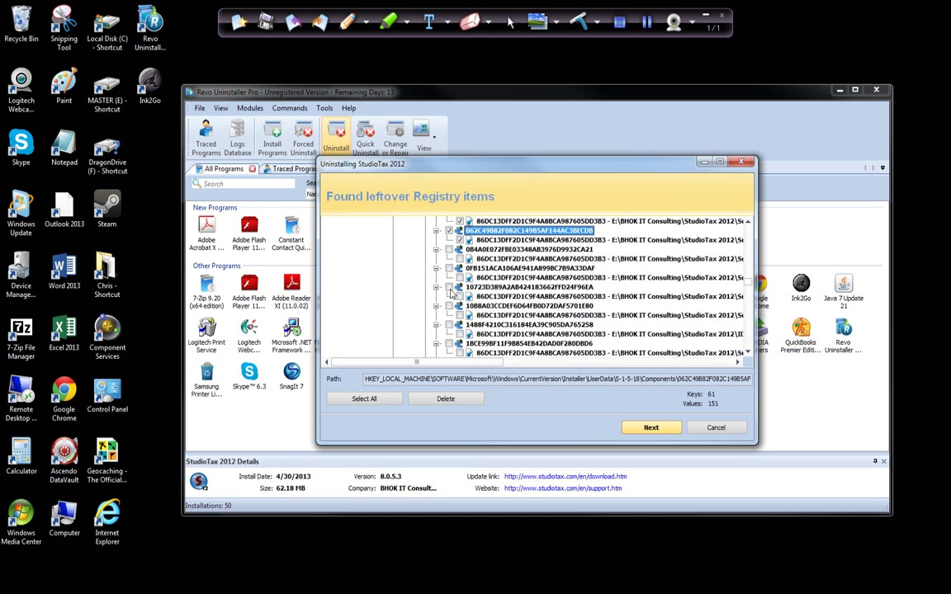
scroll(454, 290, up, 2)
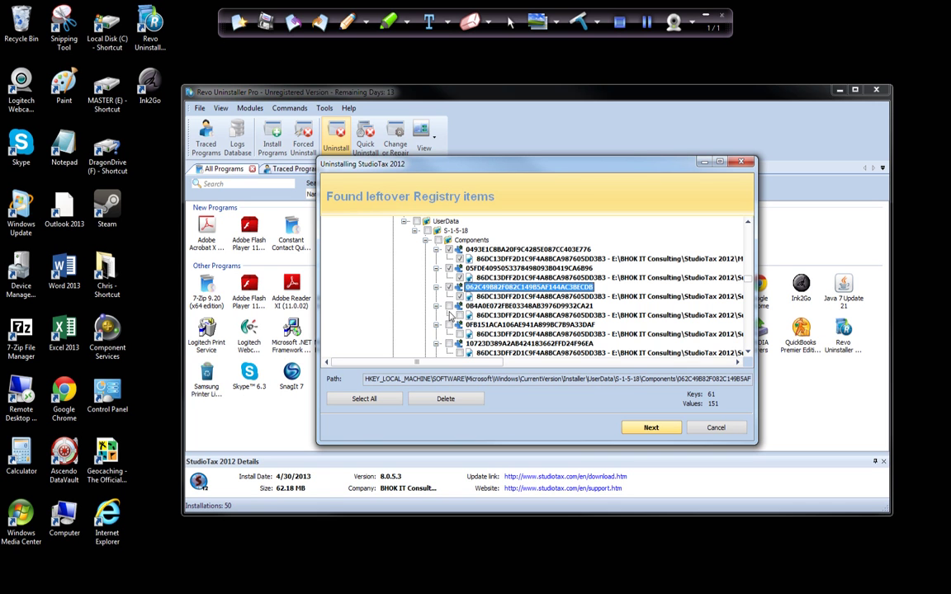
click(449, 305)
click(450, 325)
click(450, 344)
Mark StudioTax 2012's {FD31CD68-1D2F-4F9C-8ACB-9A7806D53D3B} key and all its values under CurrentVersion\Uninstall.
scroll(553, 281, down, 3)
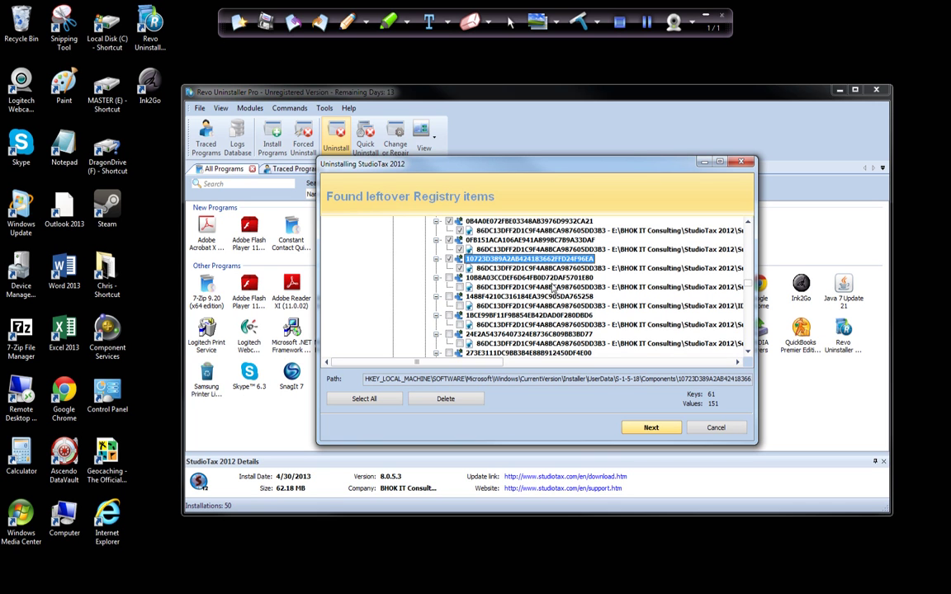
scroll(553, 289, down, 8)
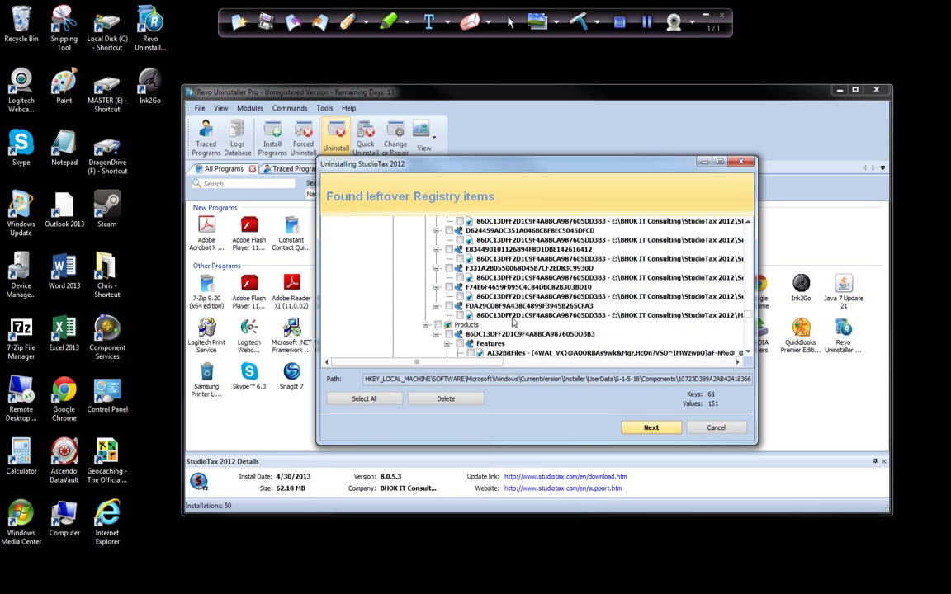
scroll(514, 323, down, 8)
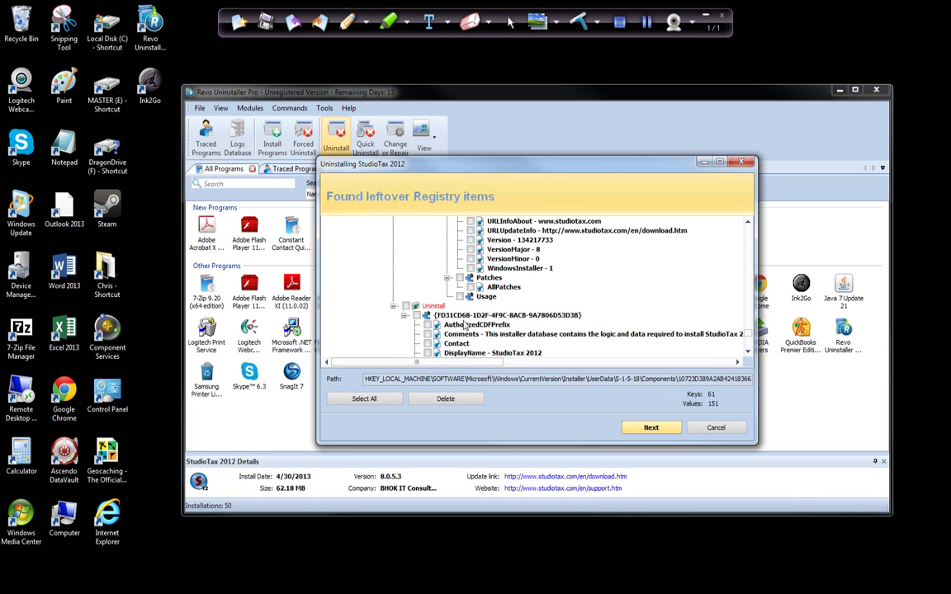
click(417, 317)
scroll(479, 329, down, 7)
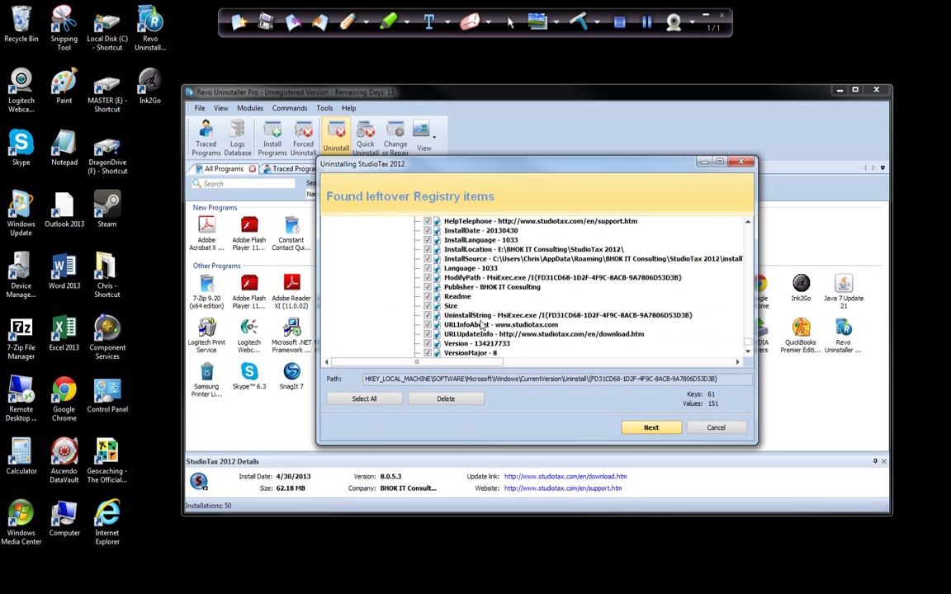
Mark the InstallProperties key and its values under UserData\S-1-5-18\Products\86DC13DFF2D1C9F4A8BCA987605DD3B3.
scroll(474, 330, up, 8)
scroll(465, 335, down, 4)
scroll(465, 337, down, 2)
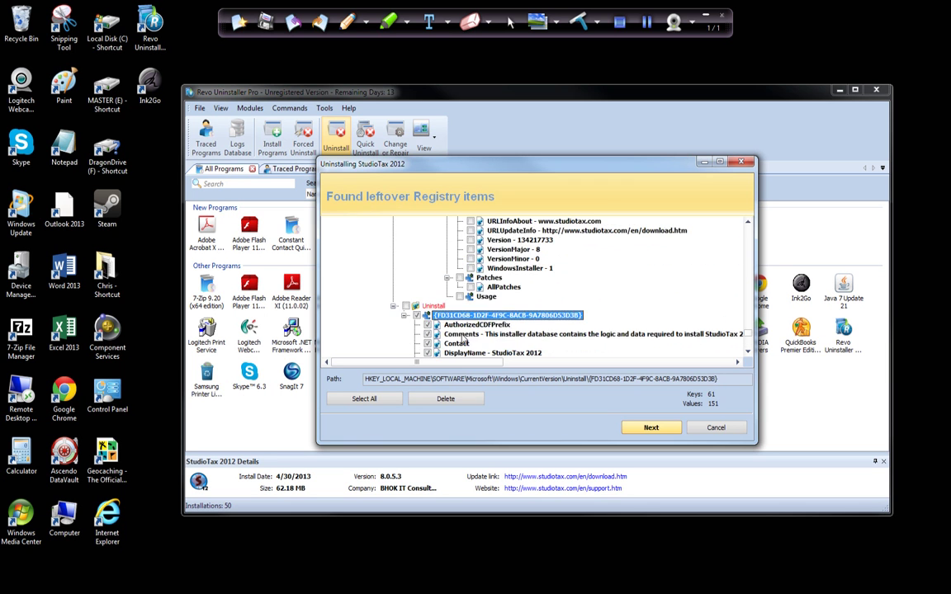
scroll(465, 339, up, 8)
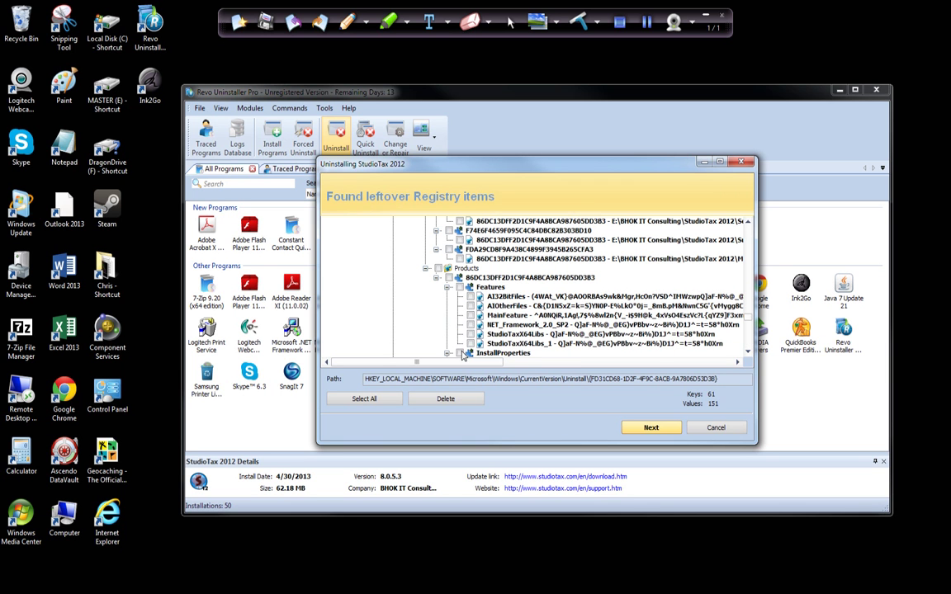
click(460, 353)
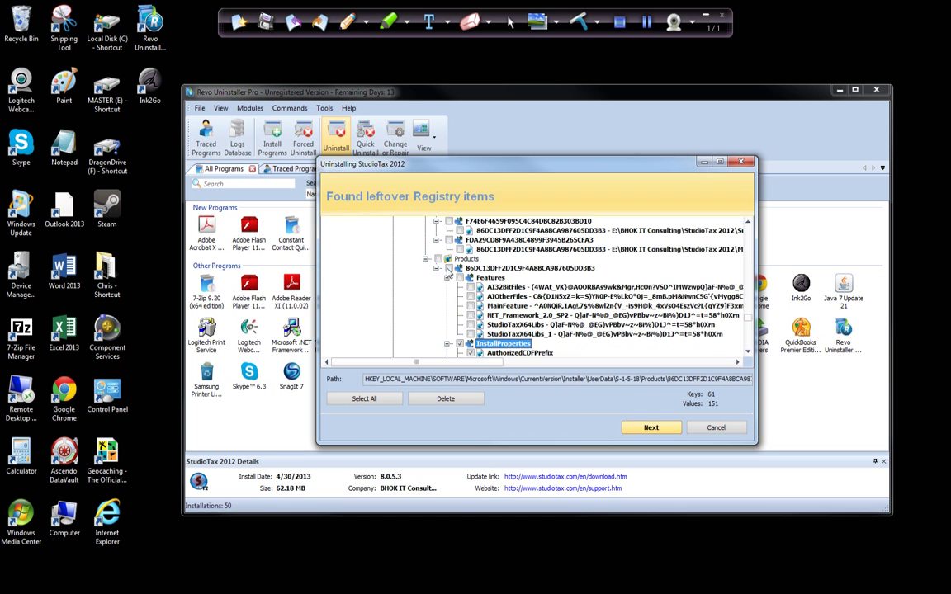
Skip deleting StudioTax 2012's leftover registry items and continue to the leftover files and folders.
click(413, 242)
scroll(463, 273, up, 3)
scroll(471, 285, up, 5)
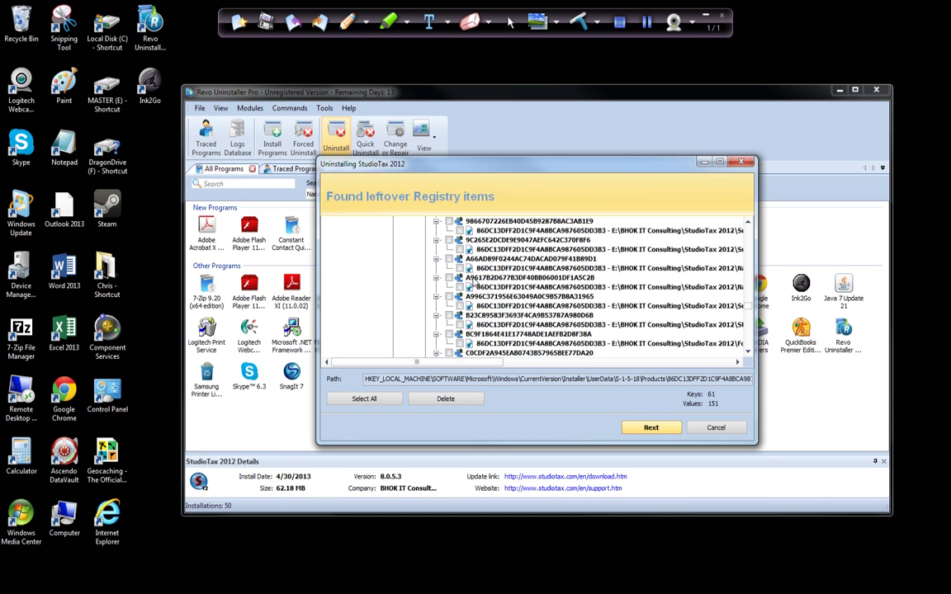
scroll(468, 285, down, 5)
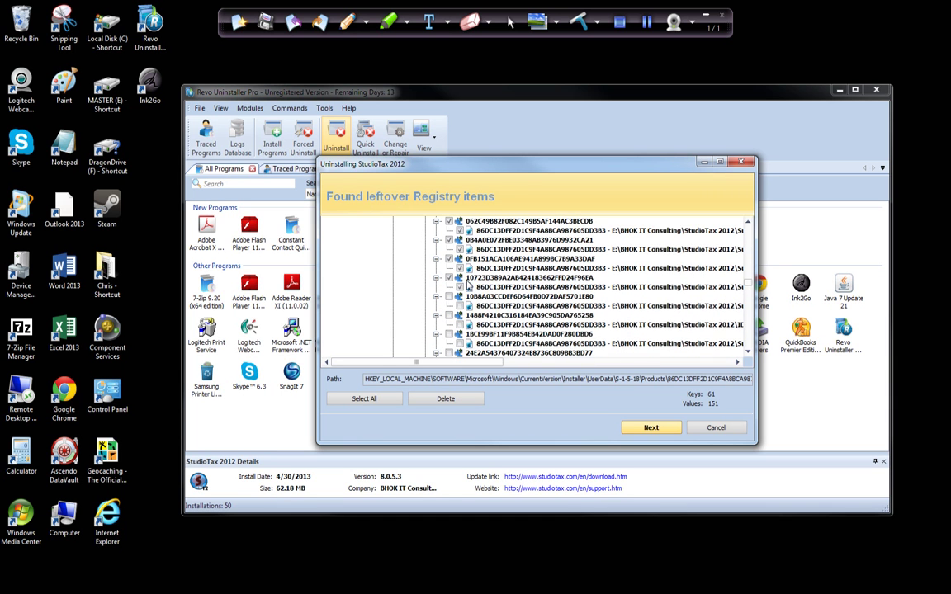
click(651, 428)
click(571, 331)
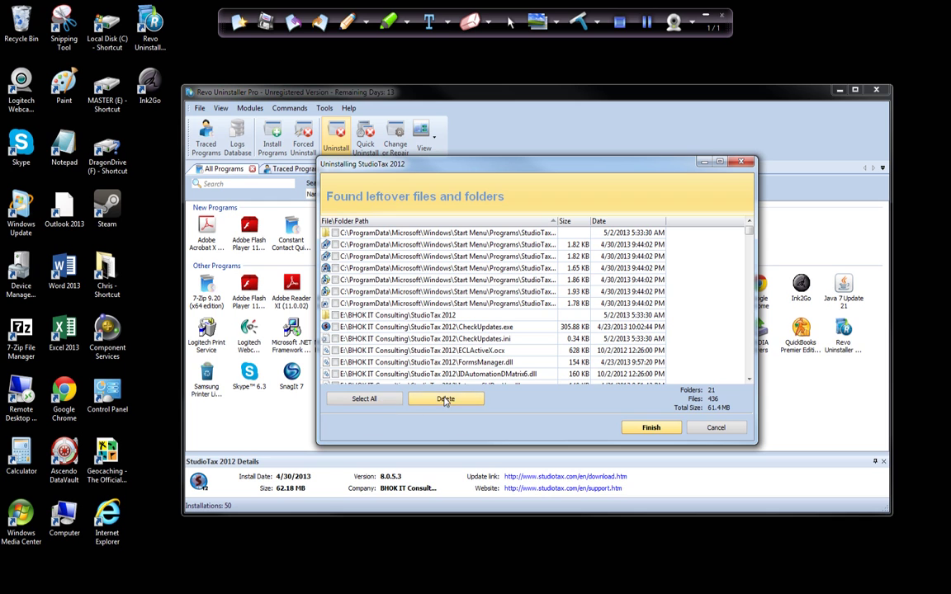
Decline to skip the leftover file deletion and mark StudioTax's Start Menu folder and E:\BHOK IT Consulting\StudioTax 2012 with their contents.
click(648, 430)
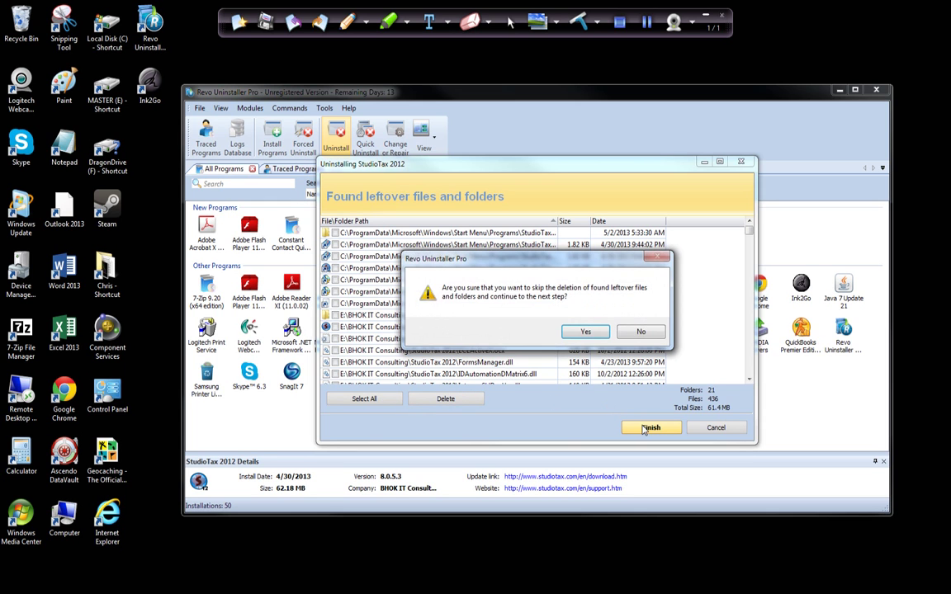
click(642, 333)
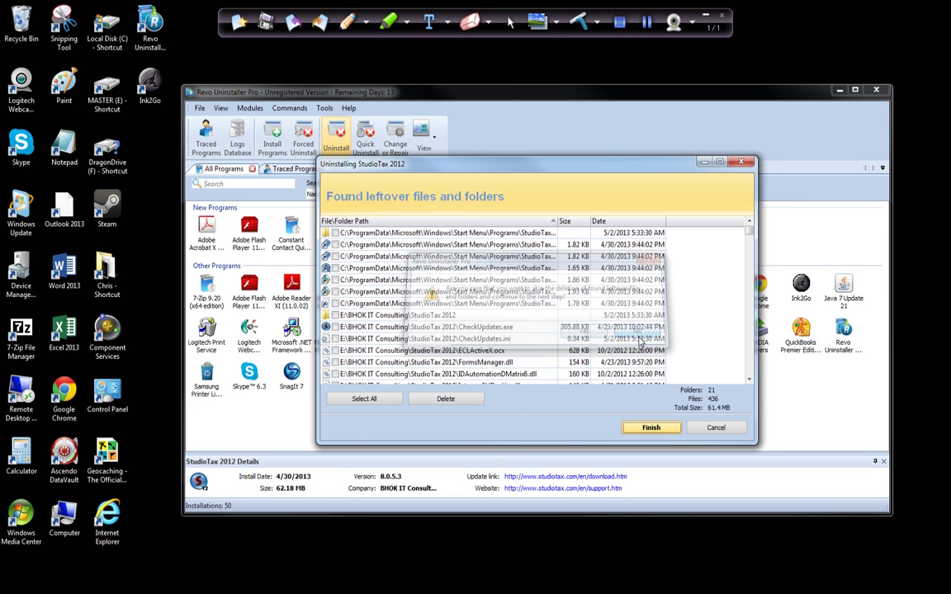
click(335, 233)
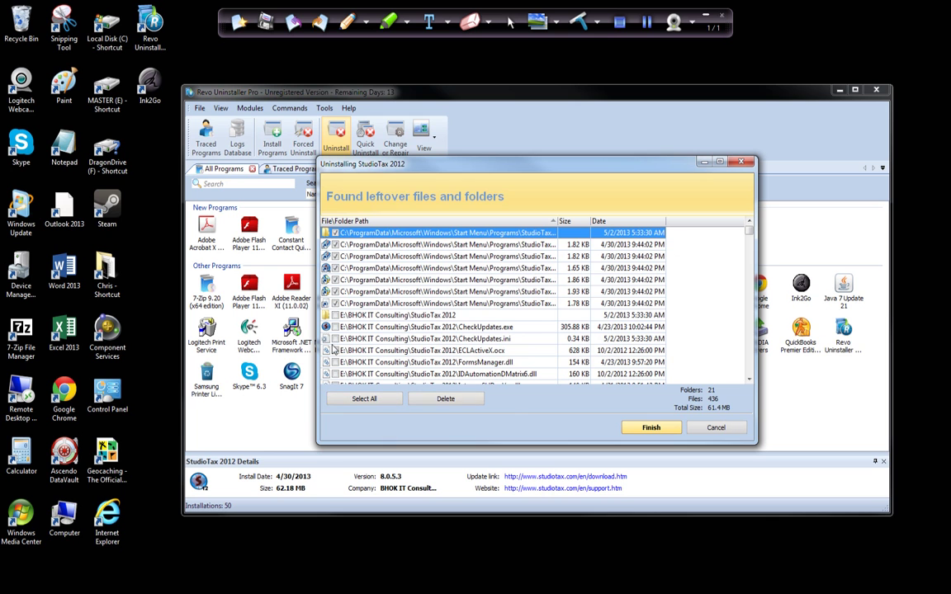
click(335, 317)
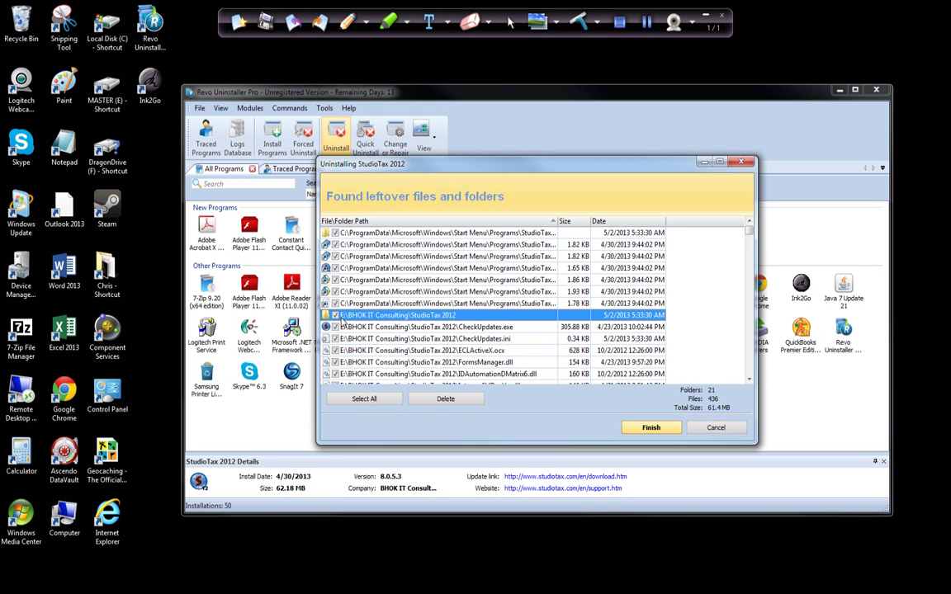
Unmark the E:\BHOK IT Consulting\StudioTax 2012 folder and finish the uninstall, skipping deletion of the leftover files and folders.
scroll(366, 285, down, 3)
scroll(402, 320, up, 1)
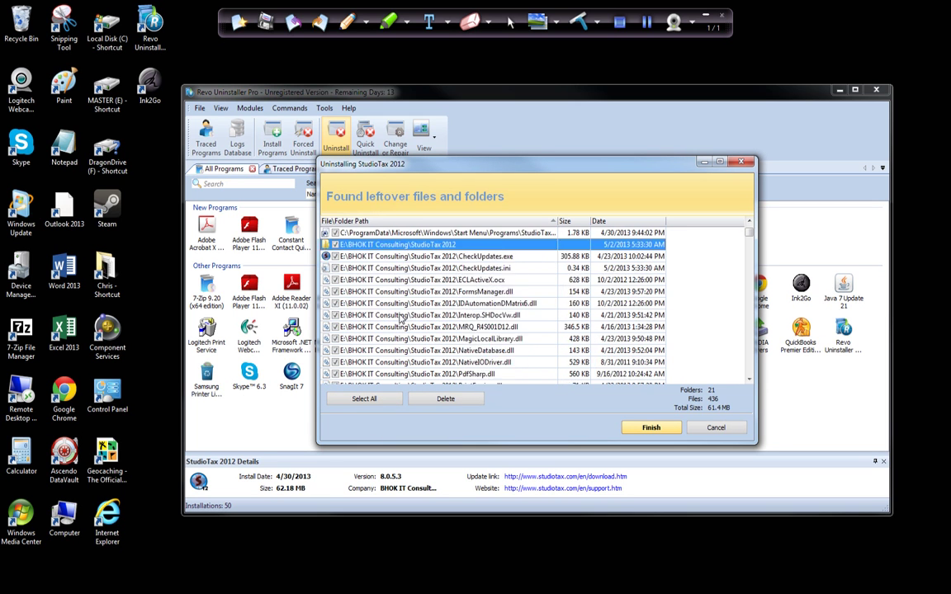
scroll(400, 318, down, 20)
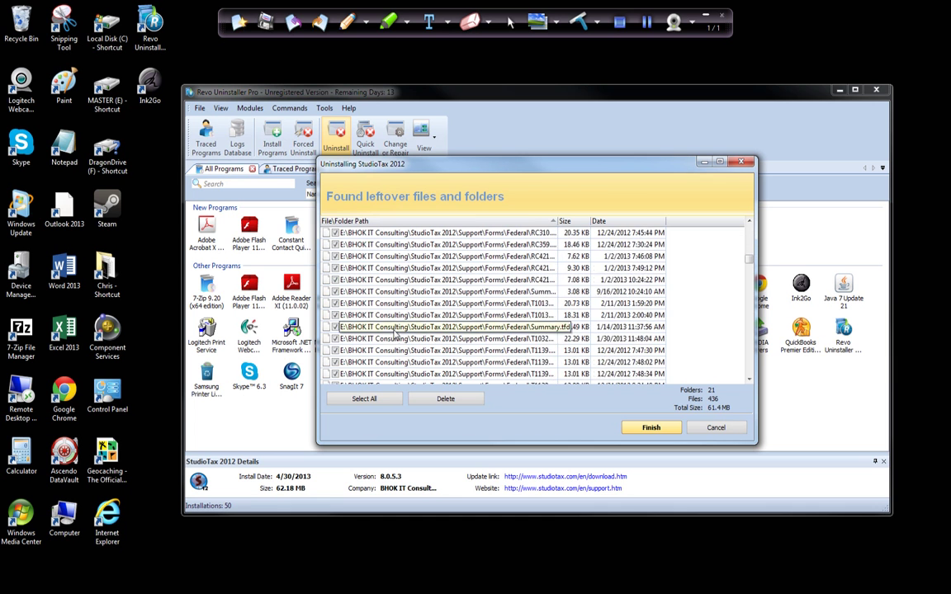
scroll(397, 330, down, 15)
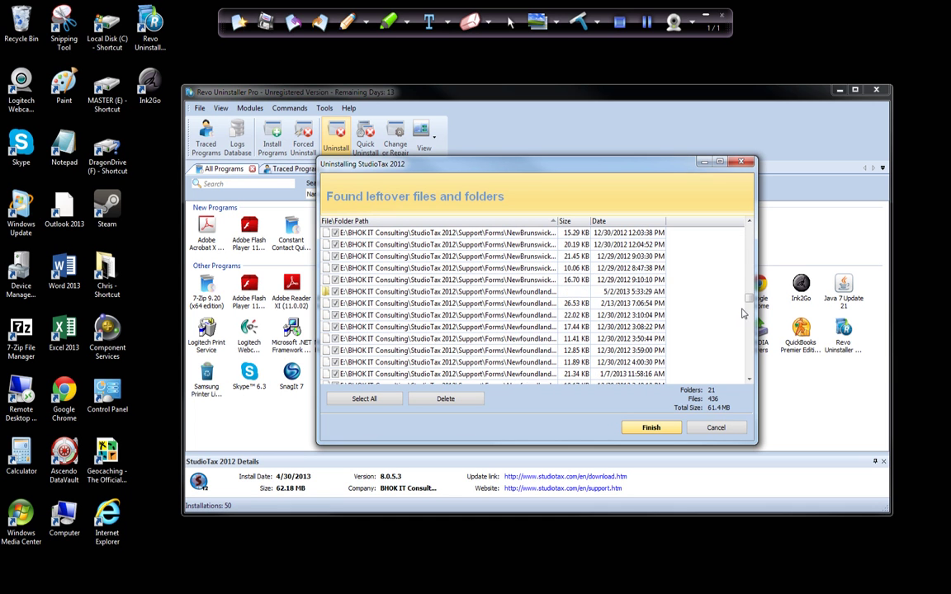
scroll(743, 314, down, 5)
scroll(439, 363, up, 20)
scroll(440, 363, up, 20)
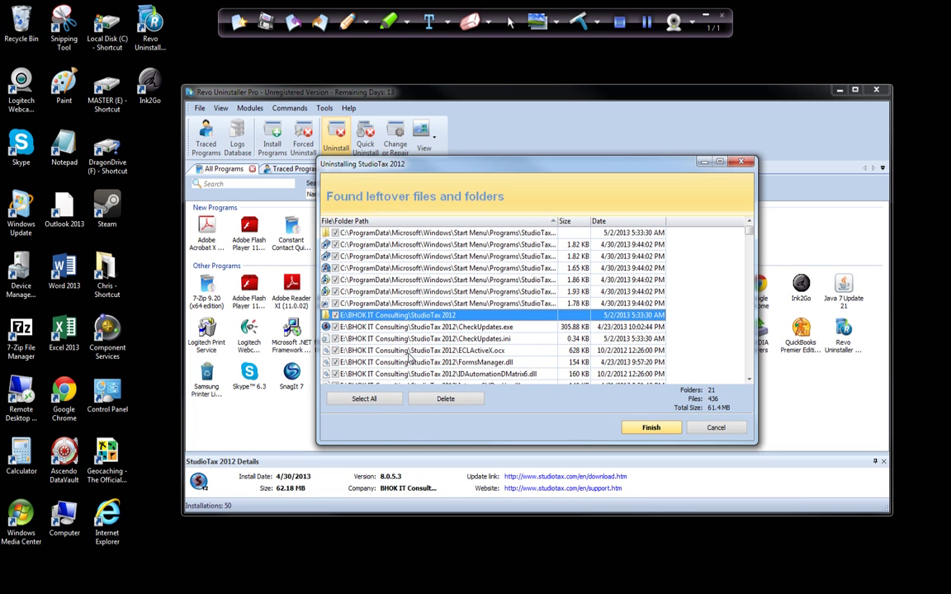
click(335, 316)
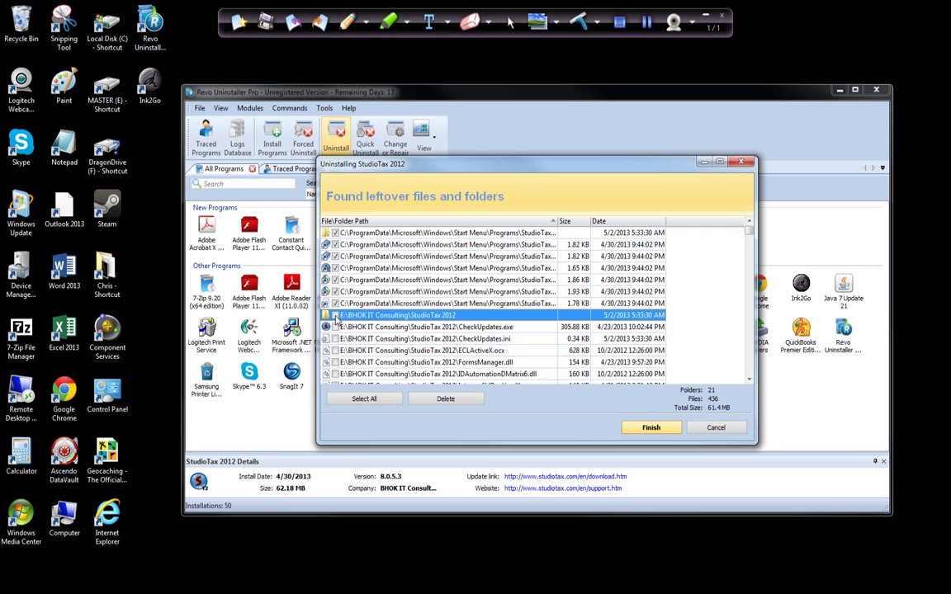
click(649, 428)
click(586, 332)
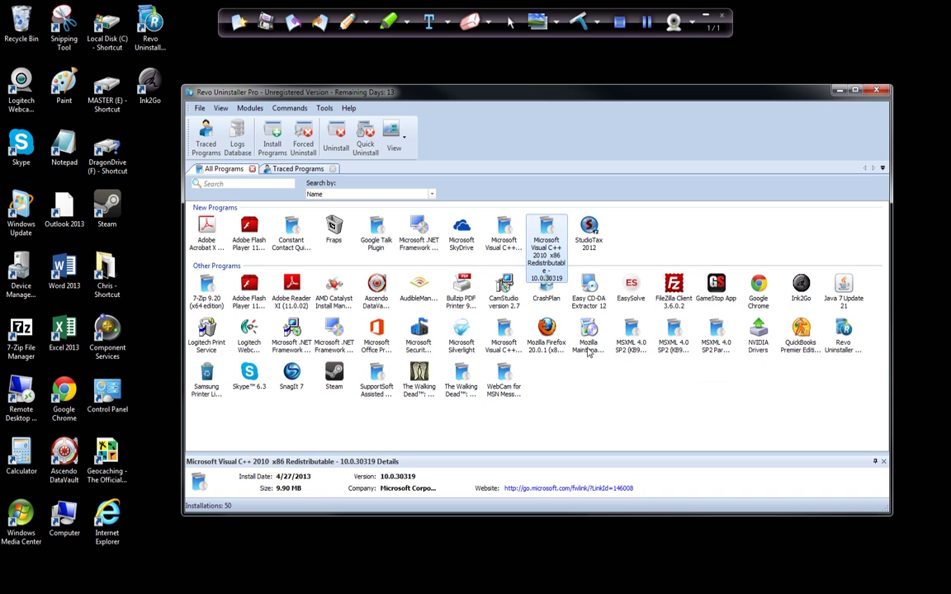
Select StudioTax 2012 in the list of new programs and display its program details.
click(603, 239)
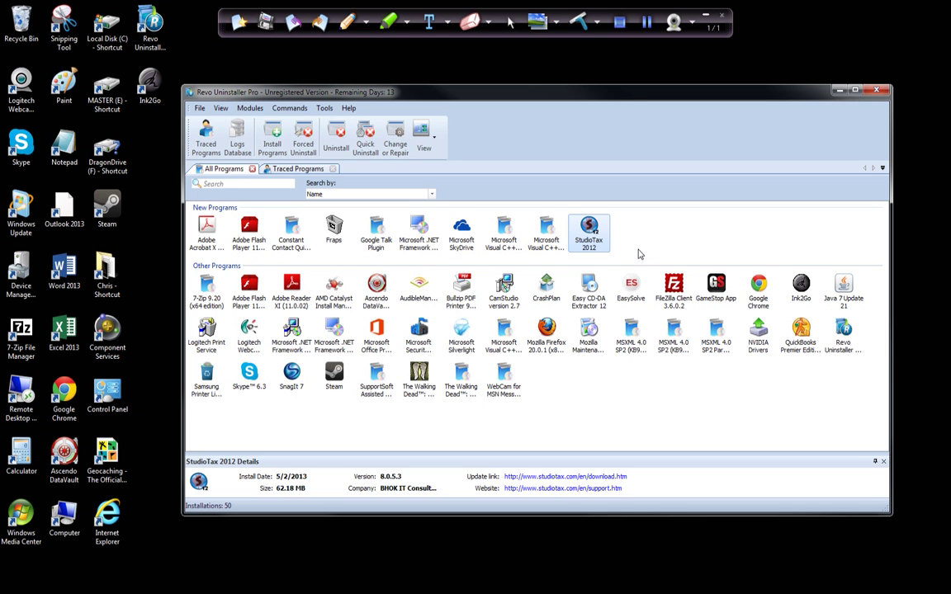
mouse_move(594, 237)
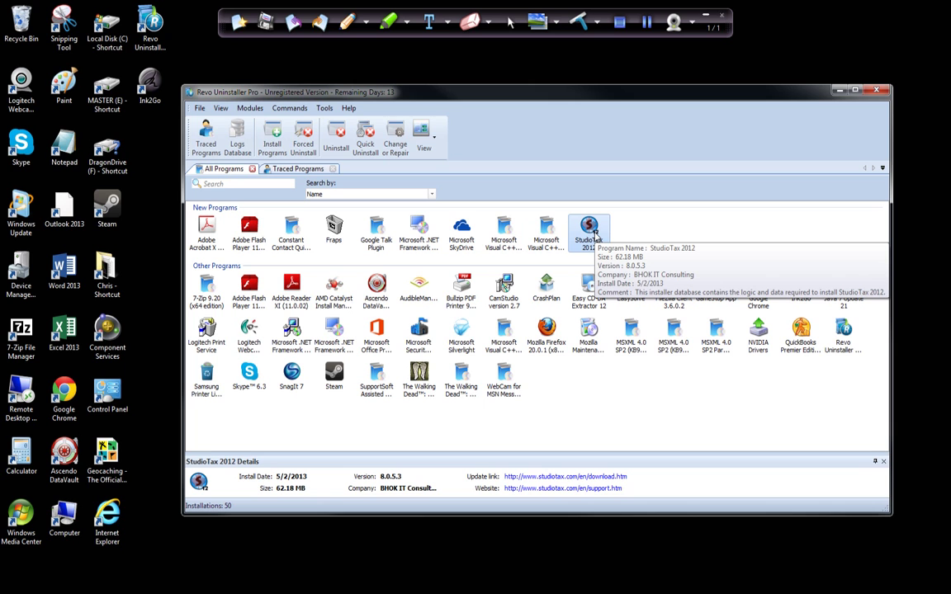